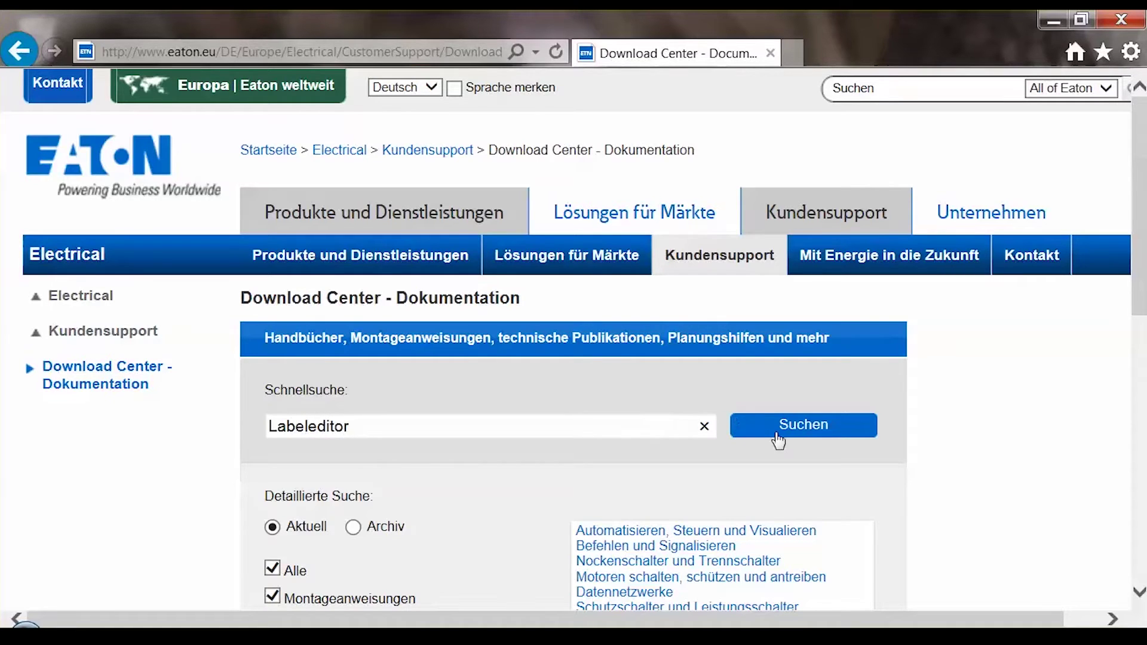
Search the Download Center for Labeleditor, download Labeleditor V2.07 and run its installer LABELEDITOR_207.exe.
click(797, 434)
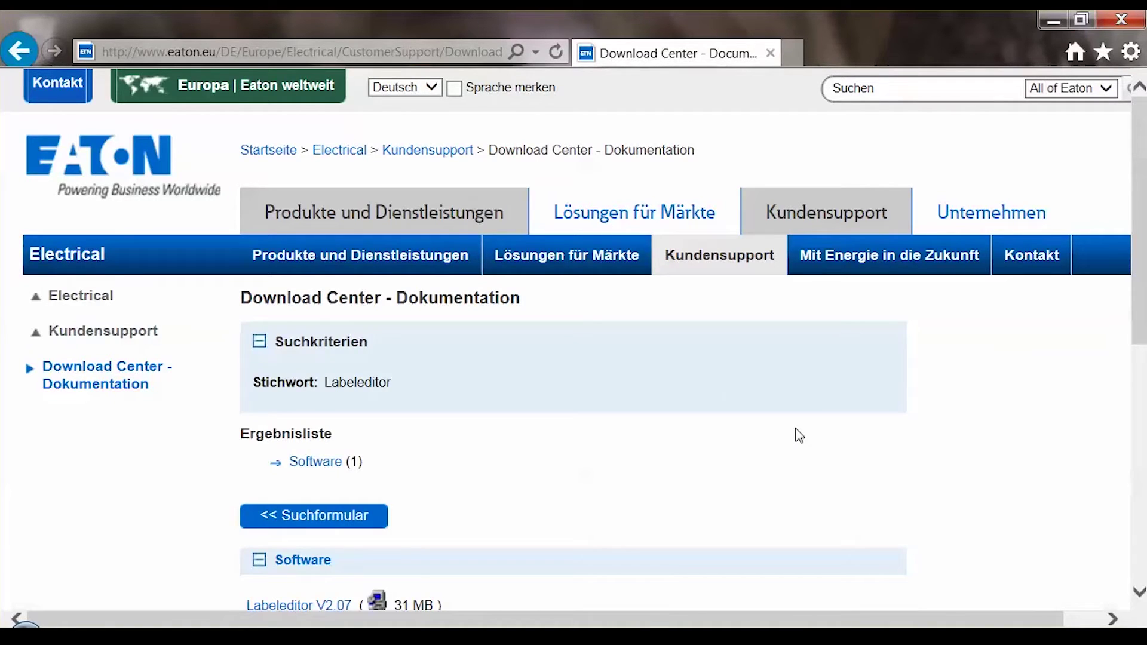
click(338, 607)
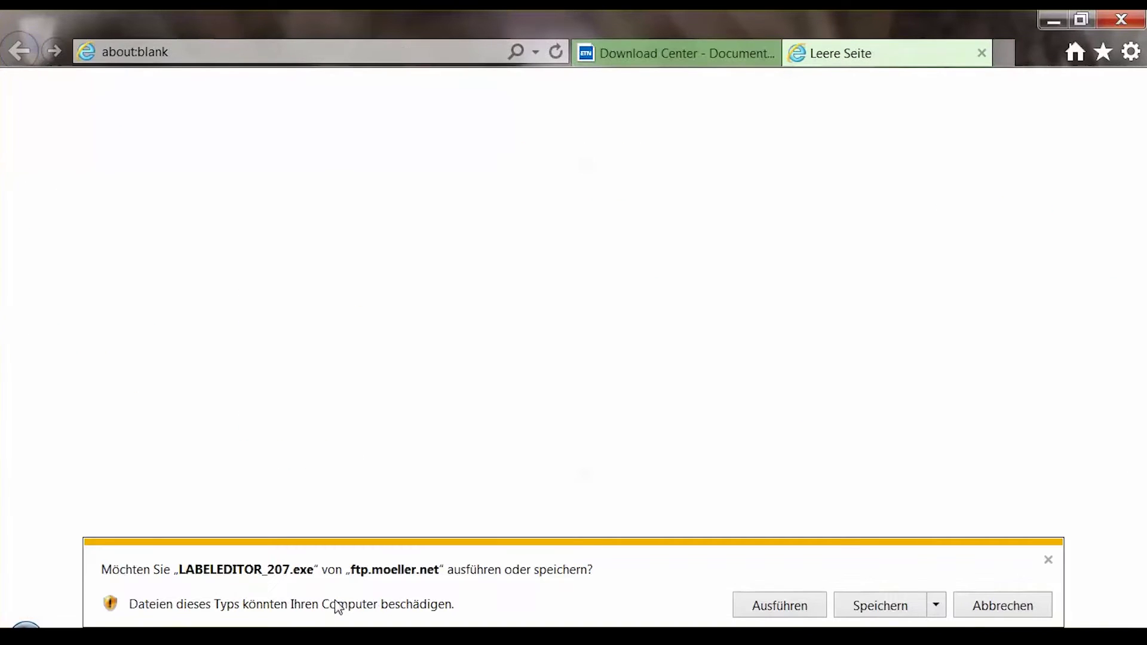
click(762, 609)
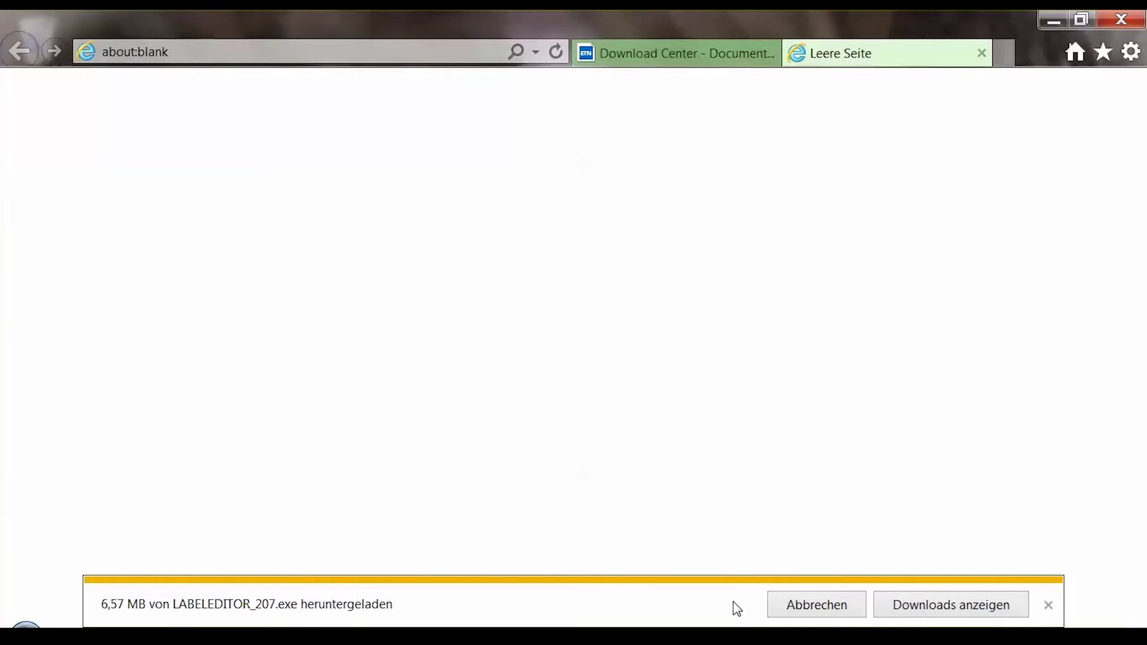
click(674, 371)
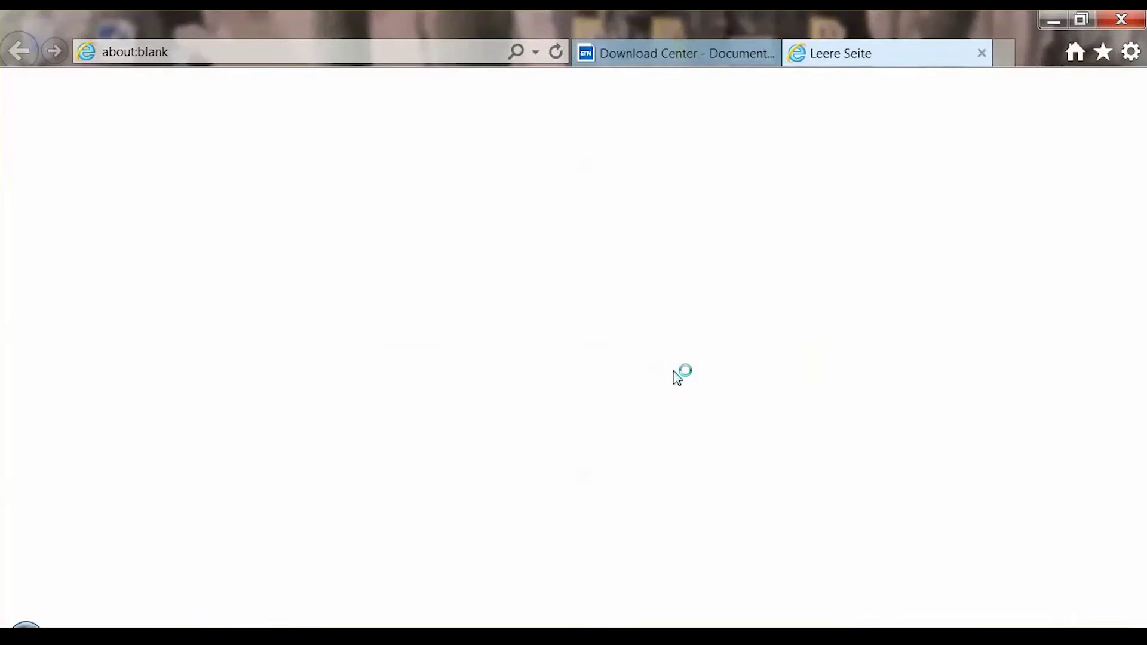
click(659, 374)
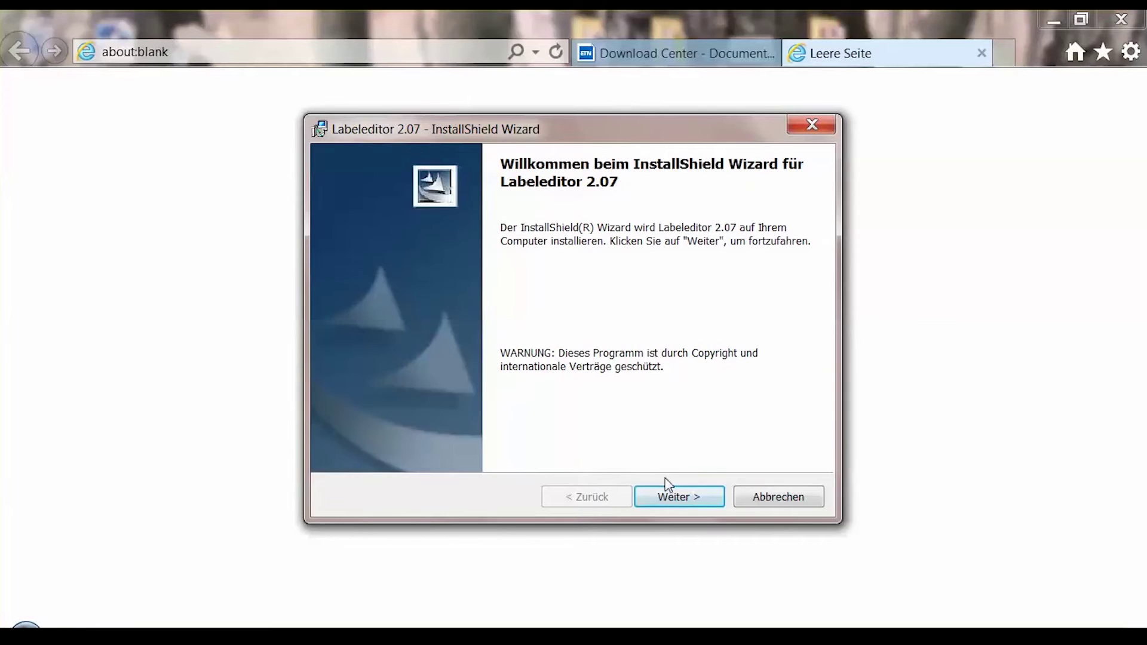
Install Labeleditor 2.07, accepting the licence agreement and keeping the preset user information and installation for all users.
click(667, 498)
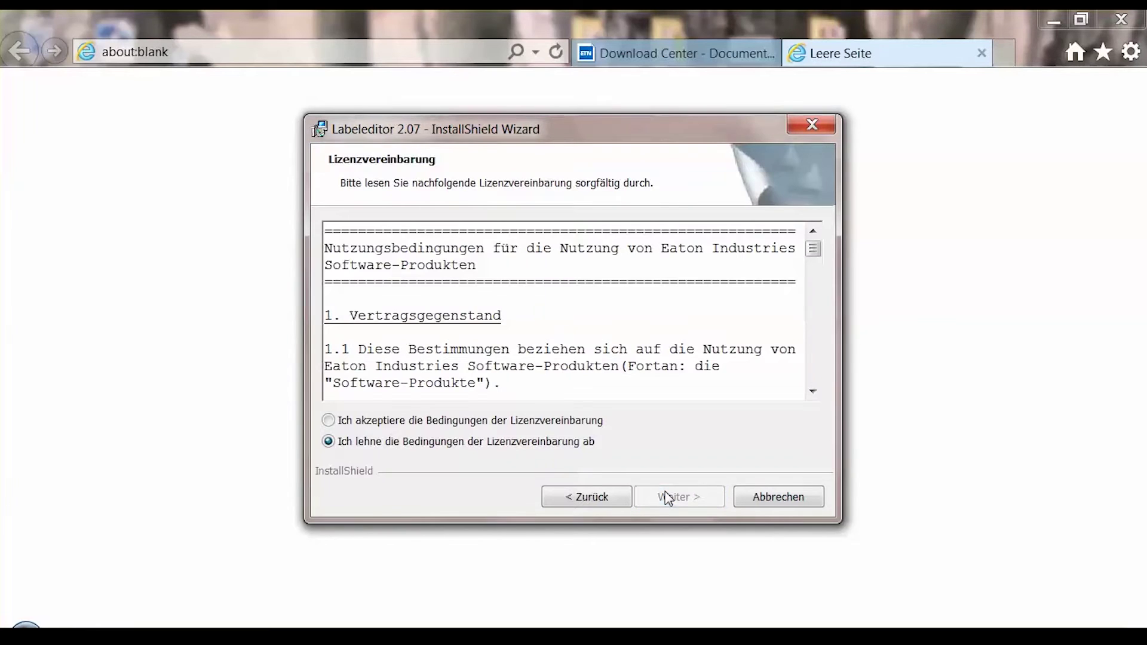
click(565, 420)
click(680, 497)
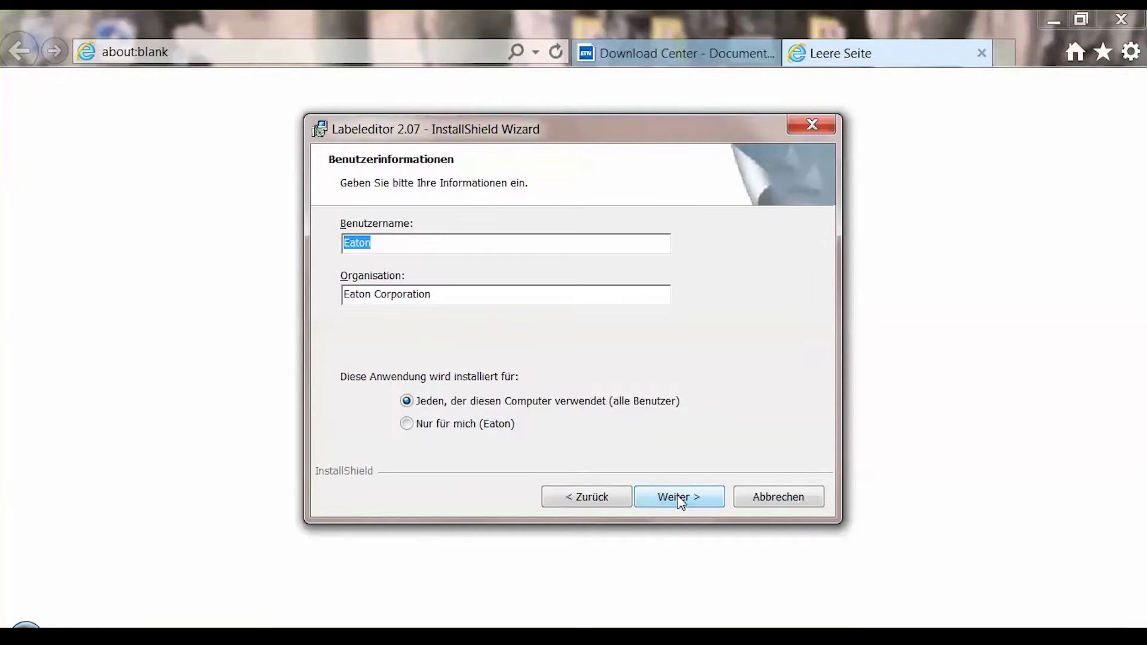
click(680, 498)
click(678, 497)
click(679, 497)
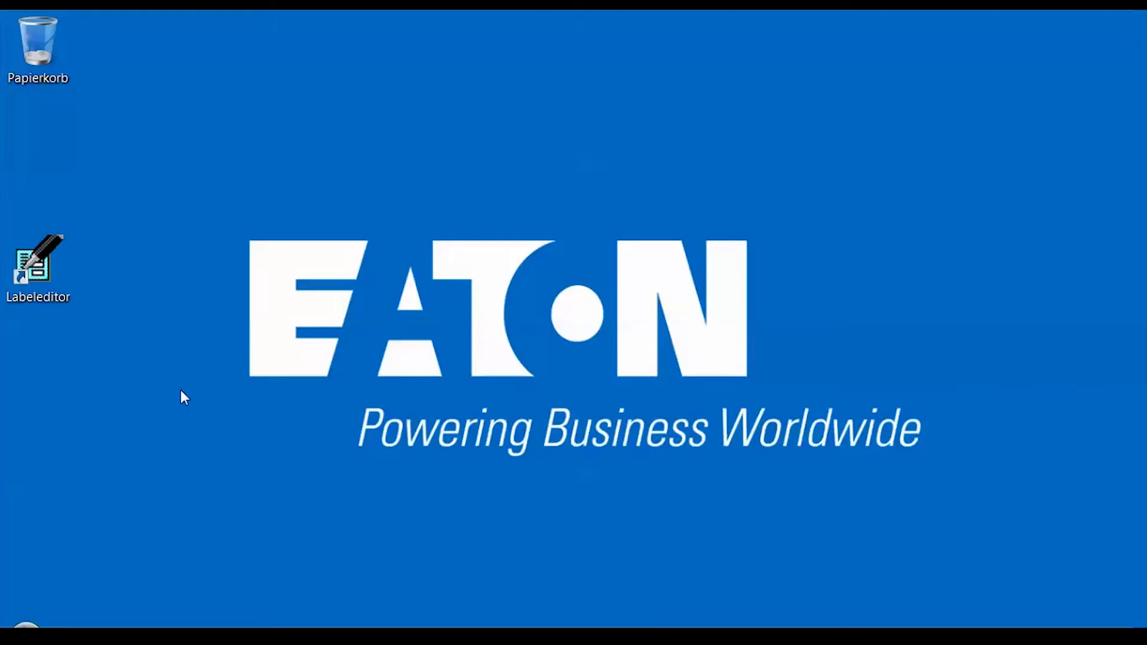
Start Labeleditor from the desktop and look over the template groups easyControl, MFD - Titan, RMQ - Titan and RMQ 16.
double_click(34, 270)
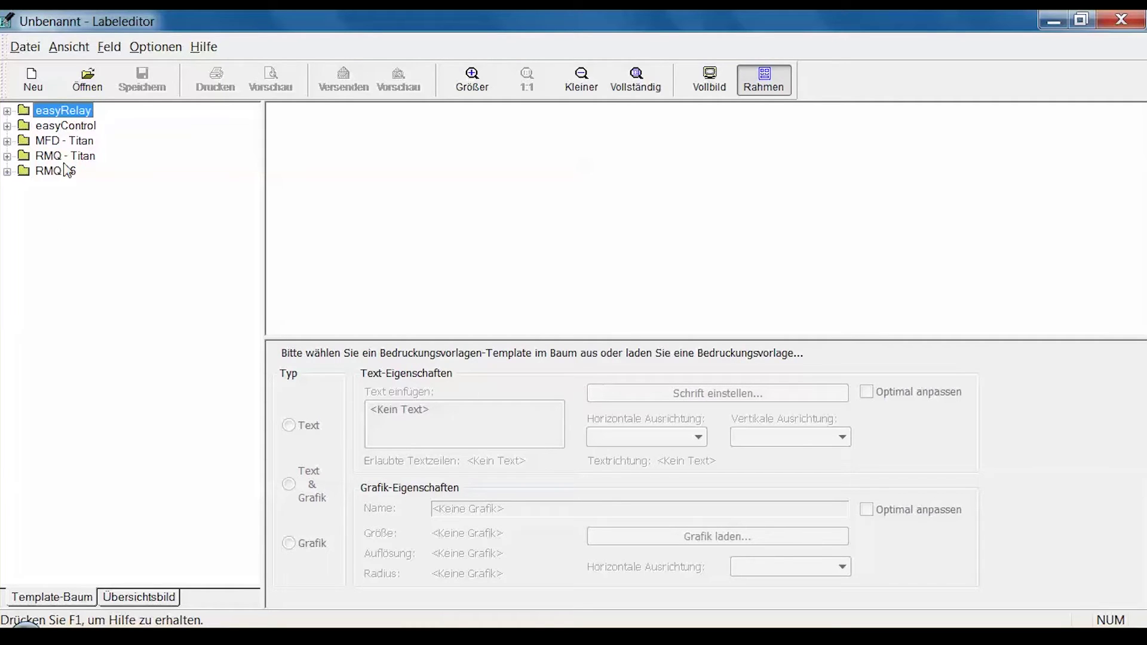
click(69, 128)
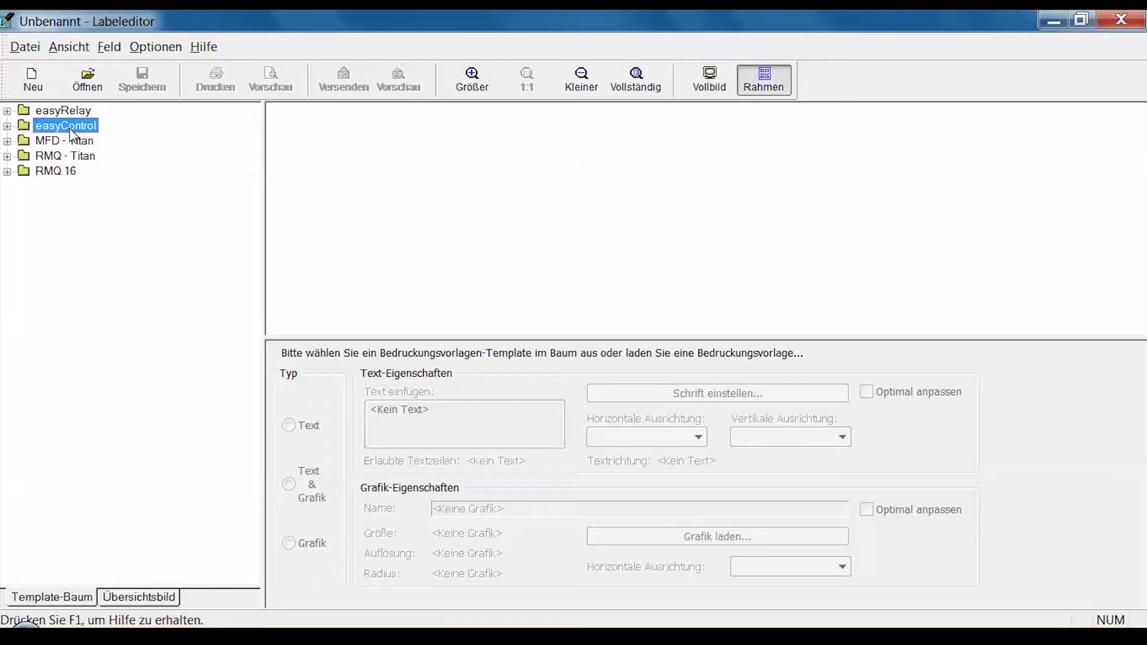
click(70, 144)
click(66, 157)
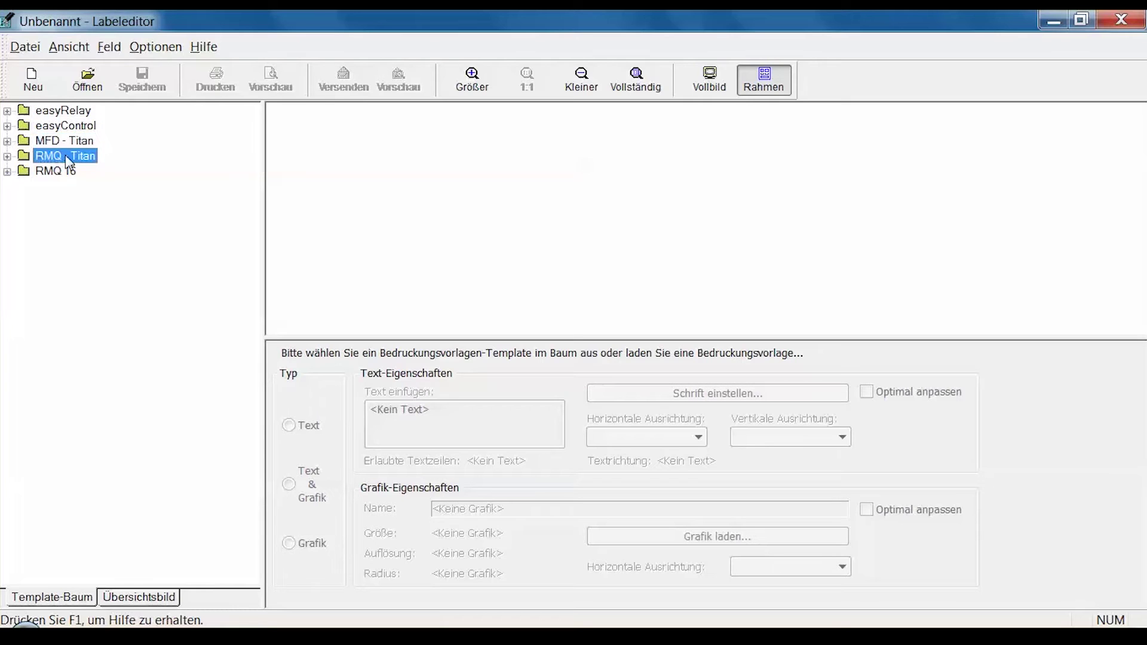
click(65, 173)
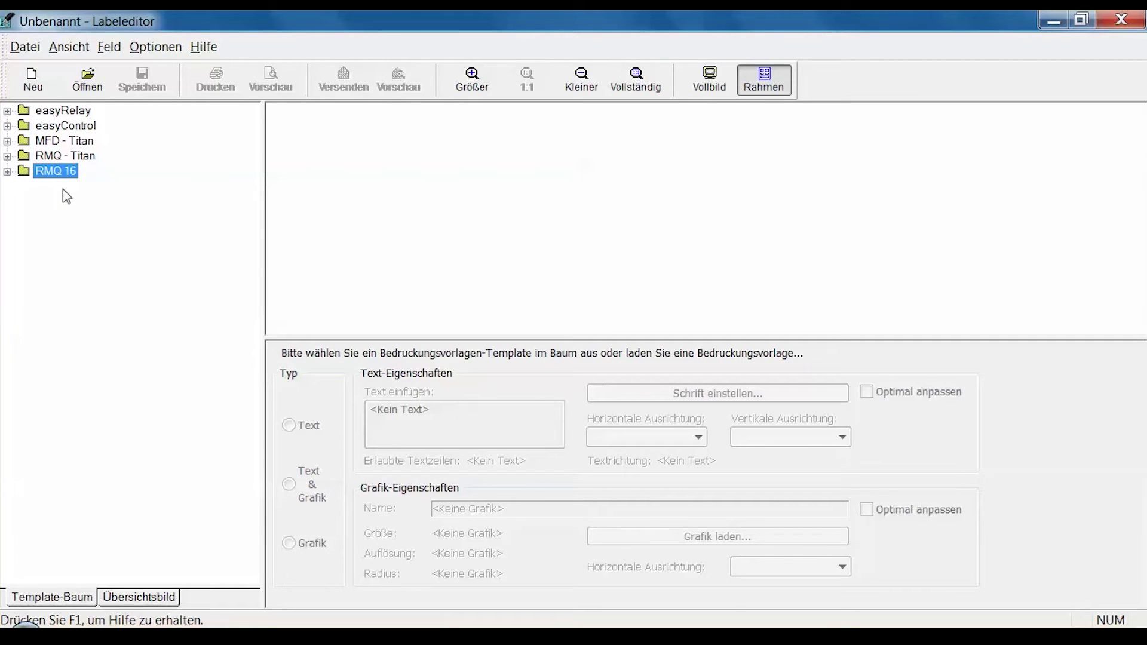
Choose the insert label template M22 - XST - * from the RMQ - Titan group, select its label field and show it at full size.
click(82, 159)
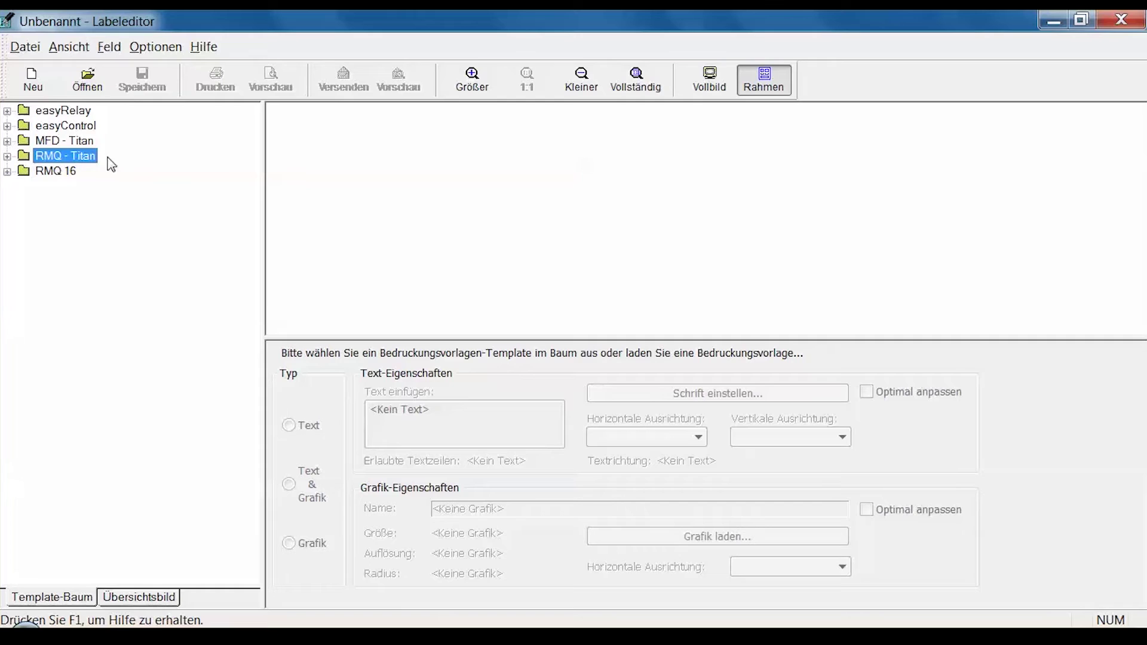
double_click(90, 158)
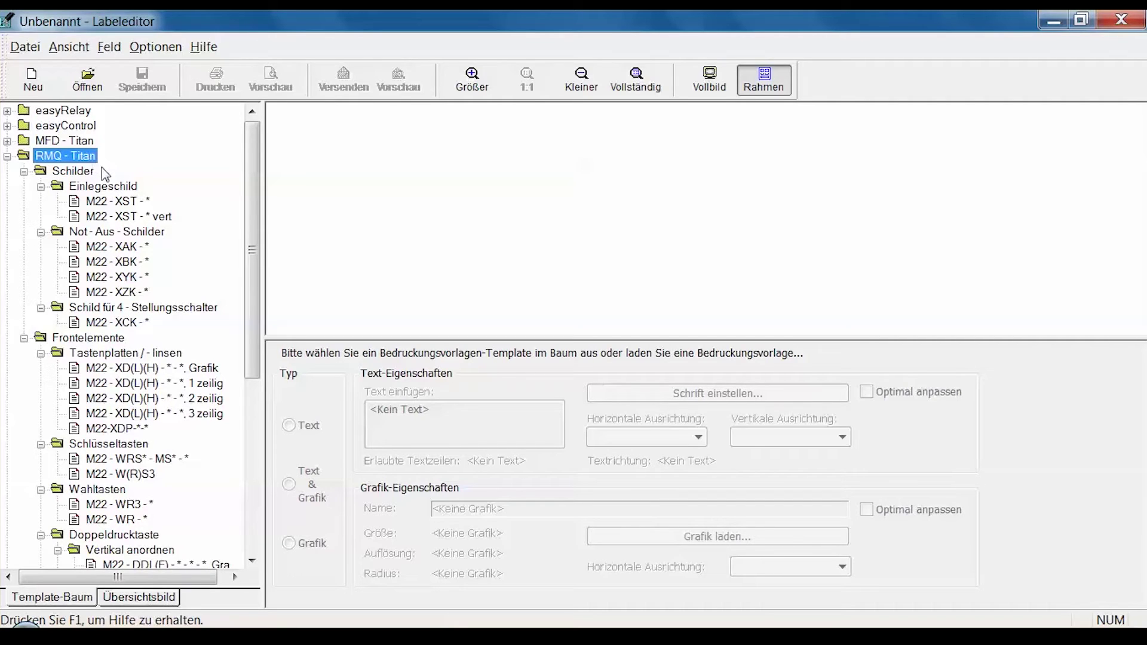
click(121, 202)
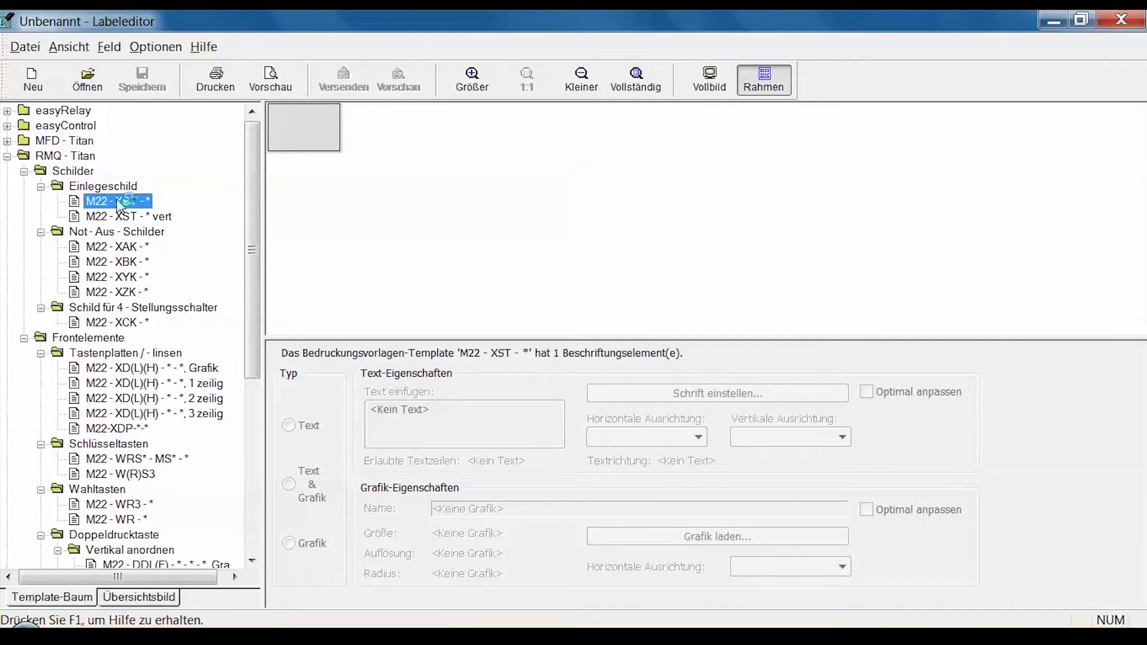
click(326, 121)
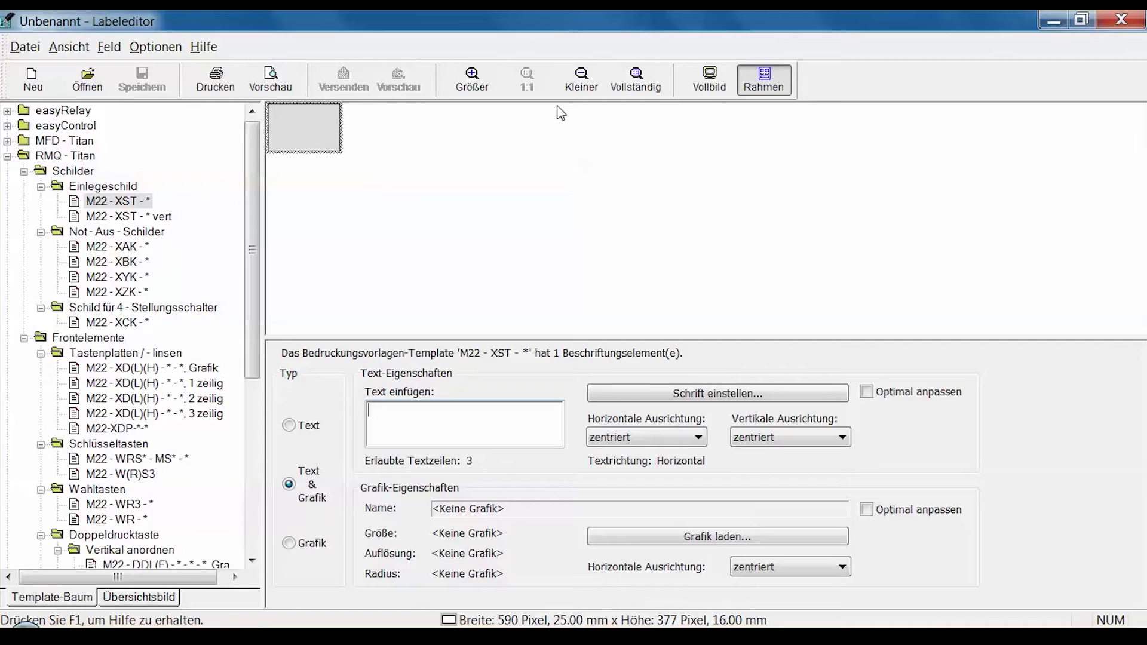
click(472, 79)
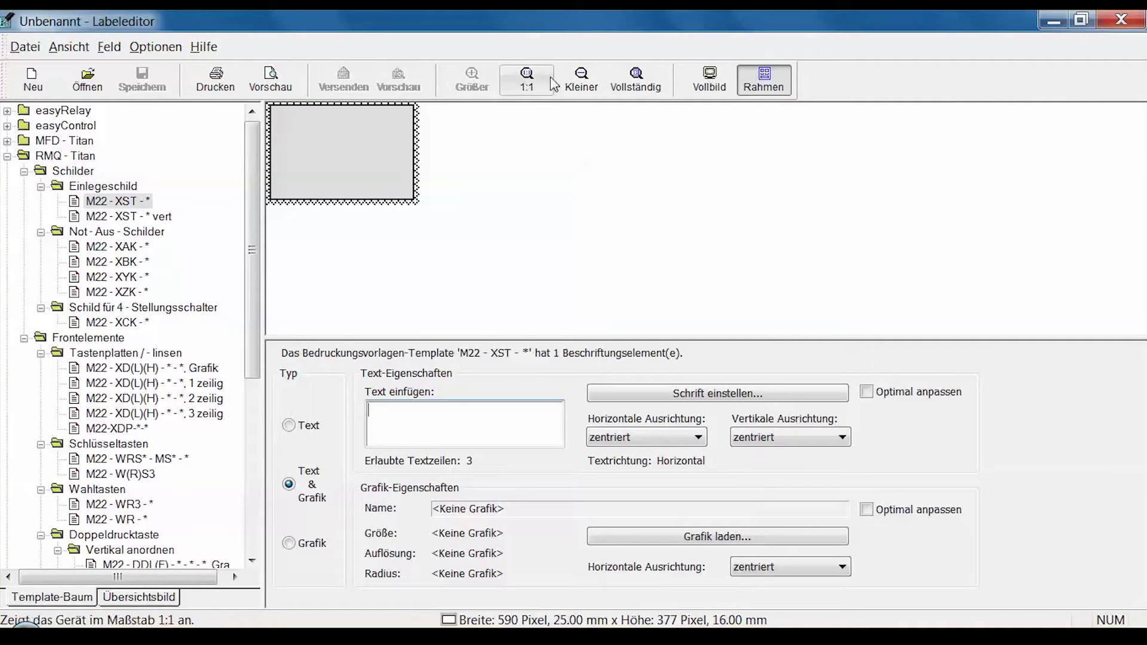
click(637, 83)
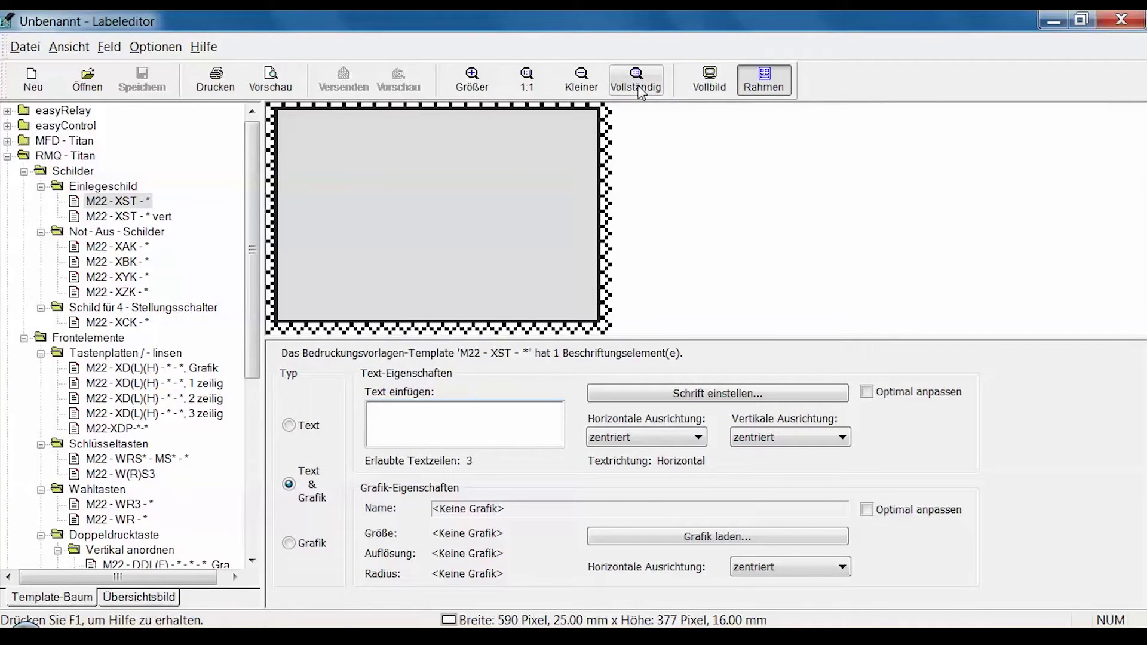
Toggle the frame display around the label field off and back on.
click(767, 87)
click(767, 88)
click(767, 87)
click(766, 87)
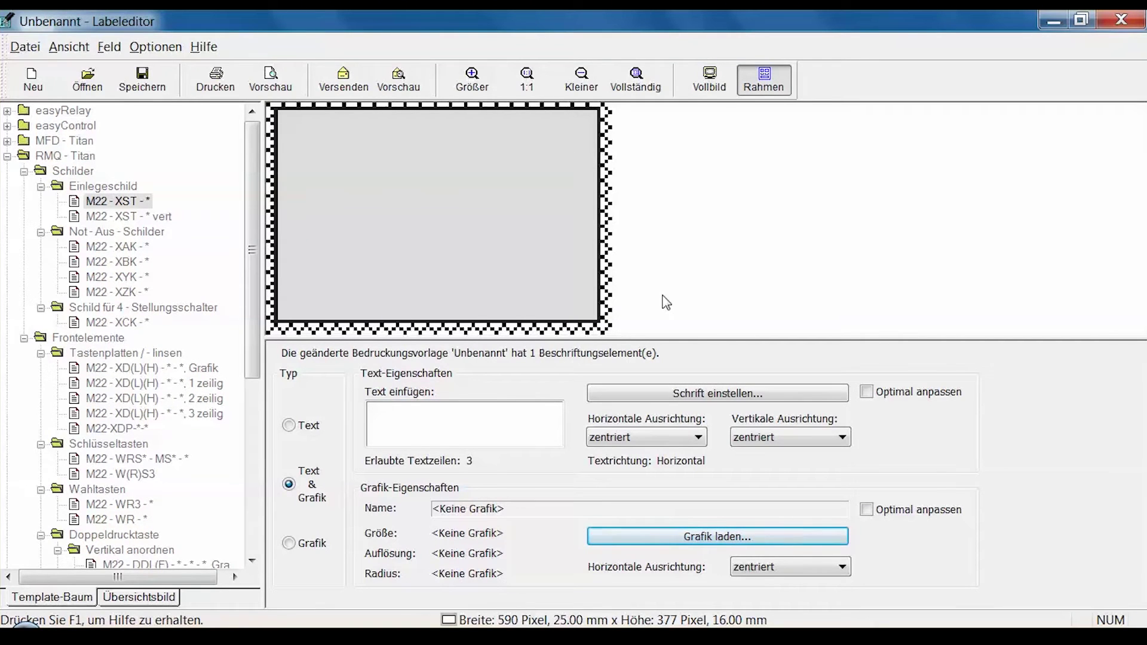
Enter the label text on three lines: "Licht", "1" and "Ein".
click(533, 416)
text(Licht)
key(Return)
text(1)
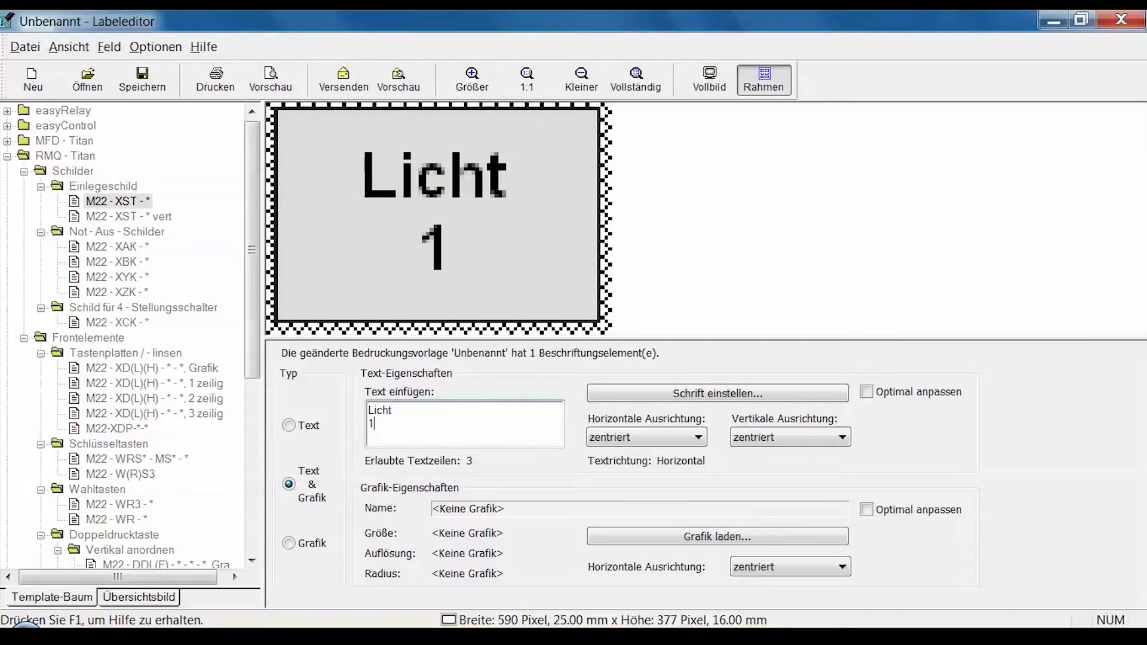
key(Return)
text(Ein)
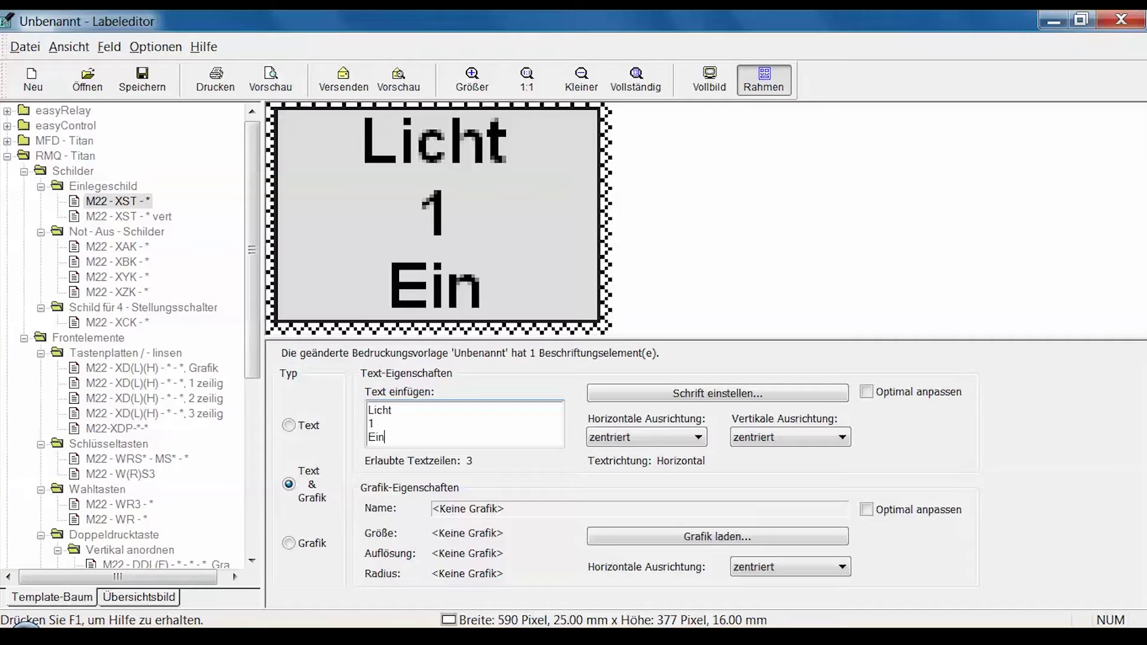
Delete all three lines of text from the label field.
key(BackSpace)
key(BackSpace)
key(BackSpace)
key(BackSpace)
key(BackSpace)
key(BackSpace)
key(BackSpace)
key(BackSpace)
key(BackSpace)
key(BackSpace)
key(BackSpace)
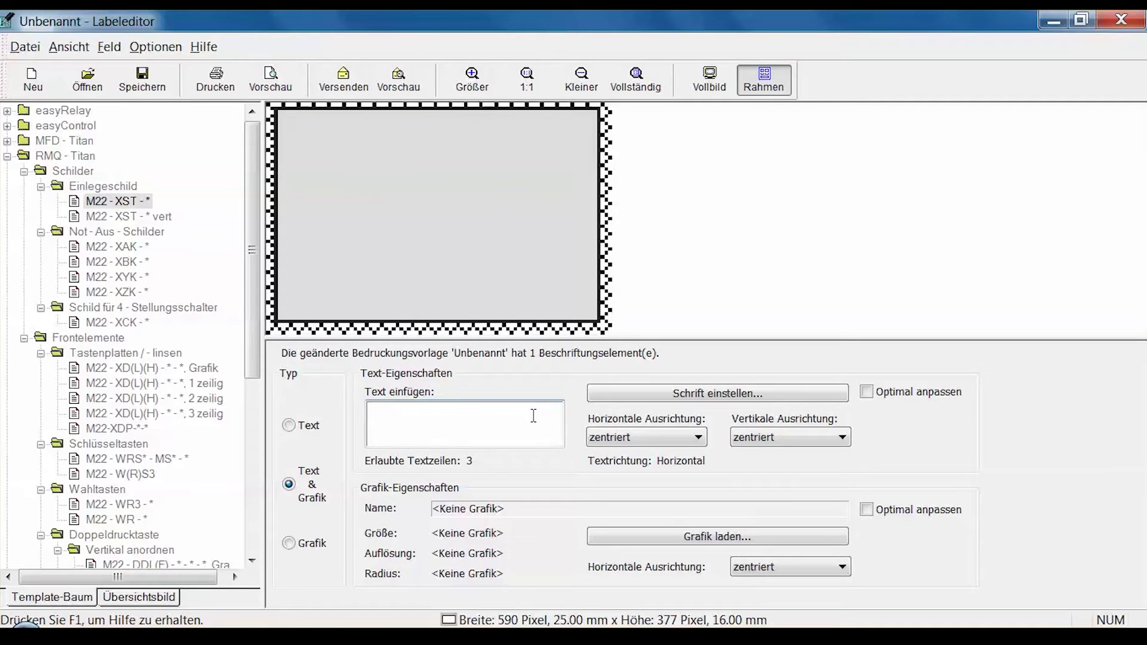
Start loading a graphic for the label and preview the RMQTitan symbols RMQ001.bmp to RMQ004.bmp.
click(693, 537)
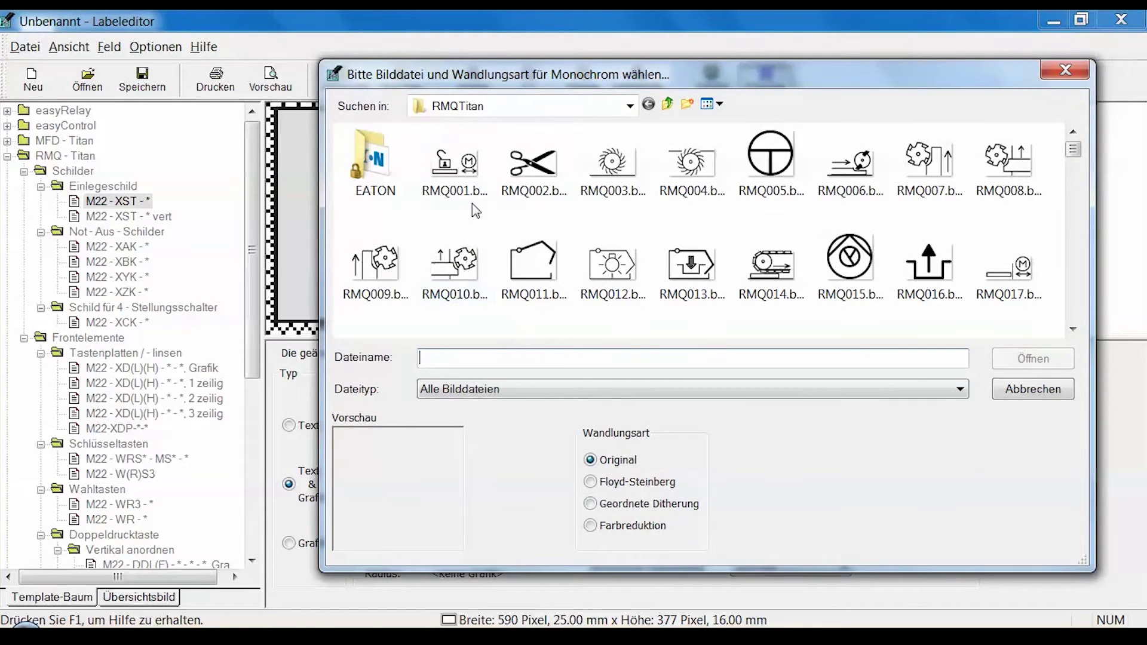
click(472, 191)
click(526, 194)
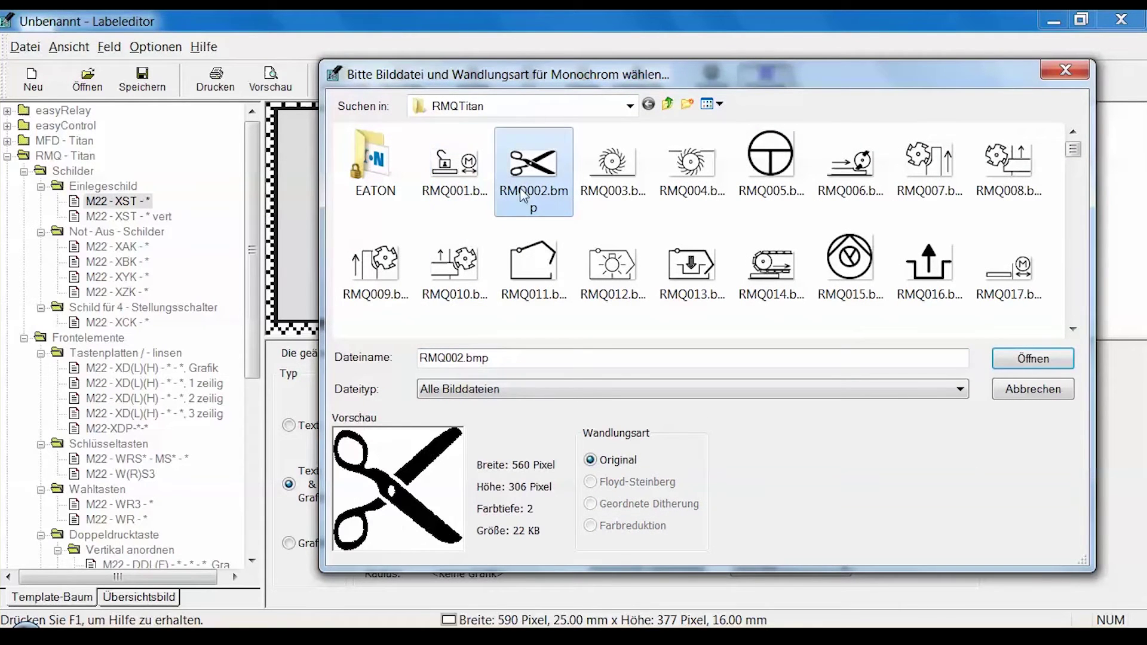
click(592, 194)
click(714, 193)
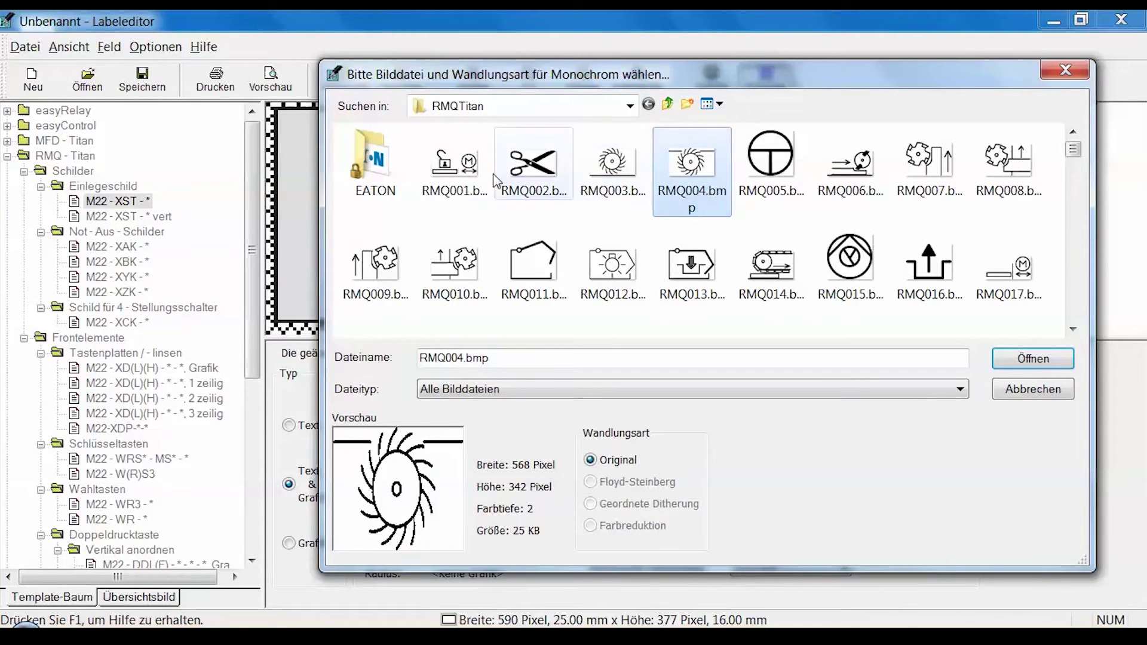
Load Eaton_Lit_CMYK.bmp from the EATON folder with the Farbreduktion conversion and fit the graphic optimally to the label.
click(387, 174)
double_click(389, 175)
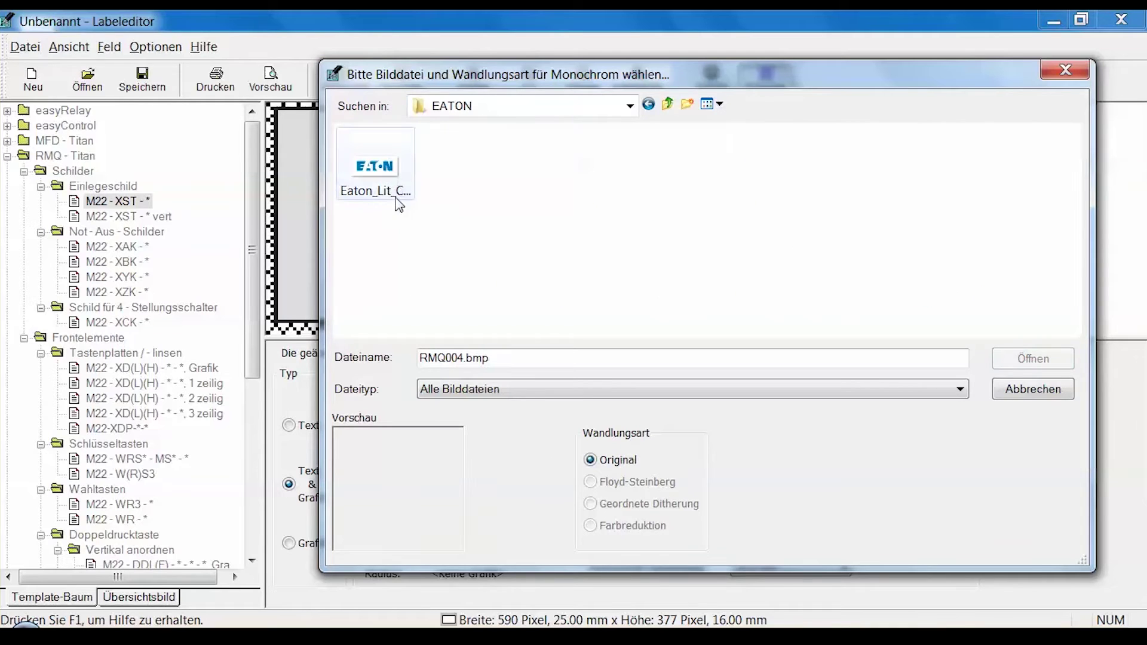
click(399, 206)
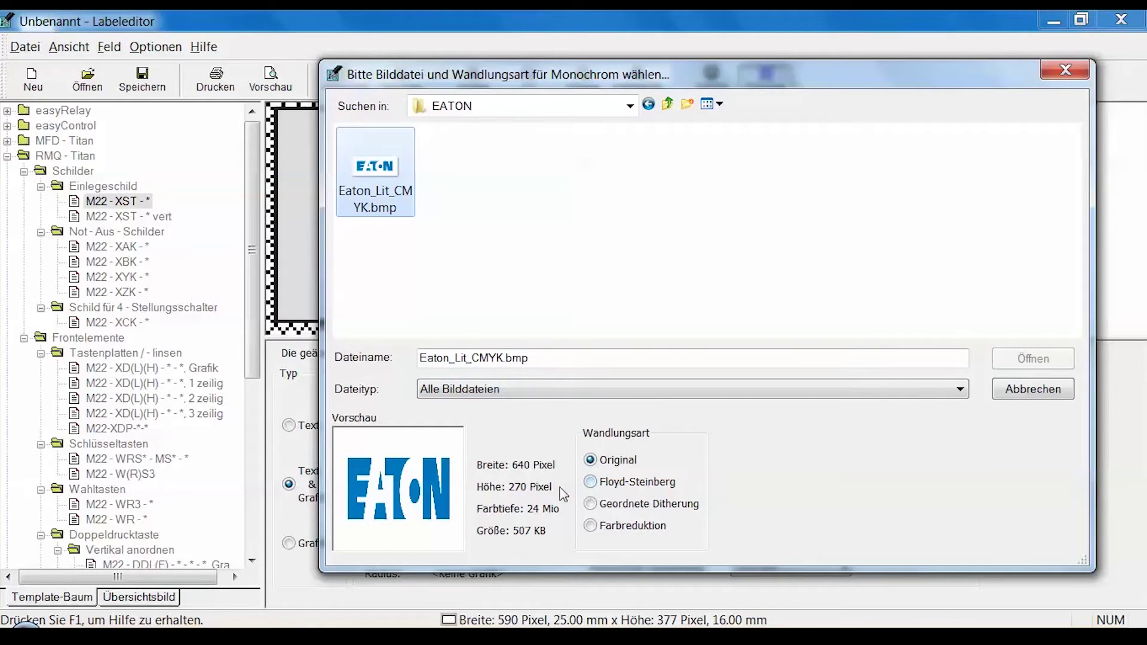
click(592, 484)
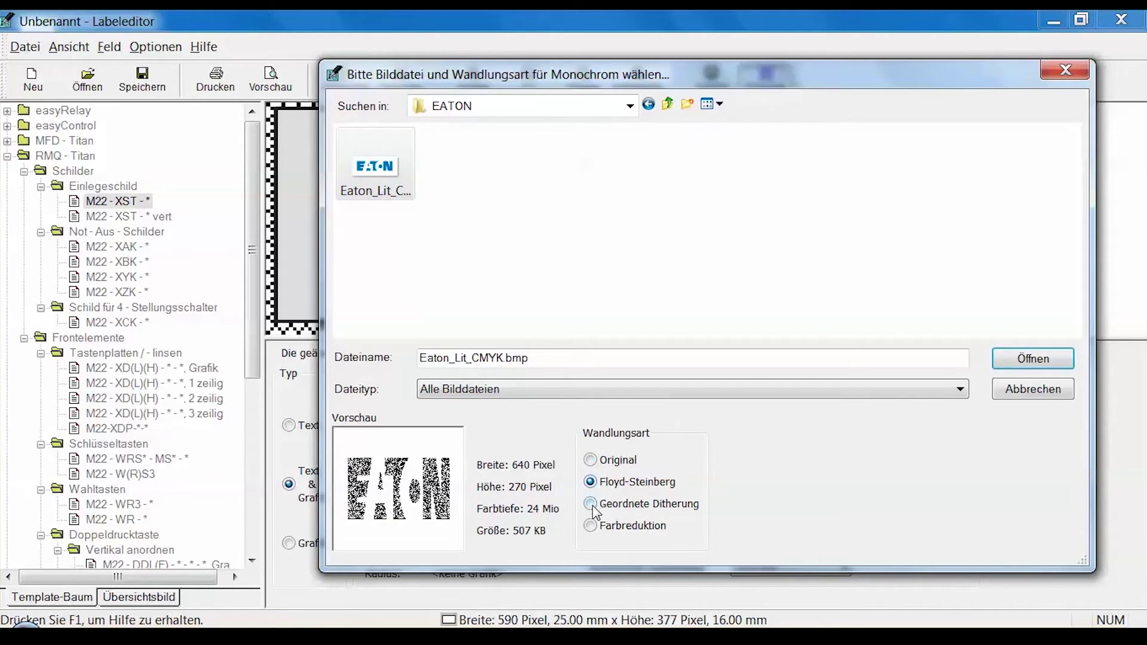
click(591, 503)
click(591, 526)
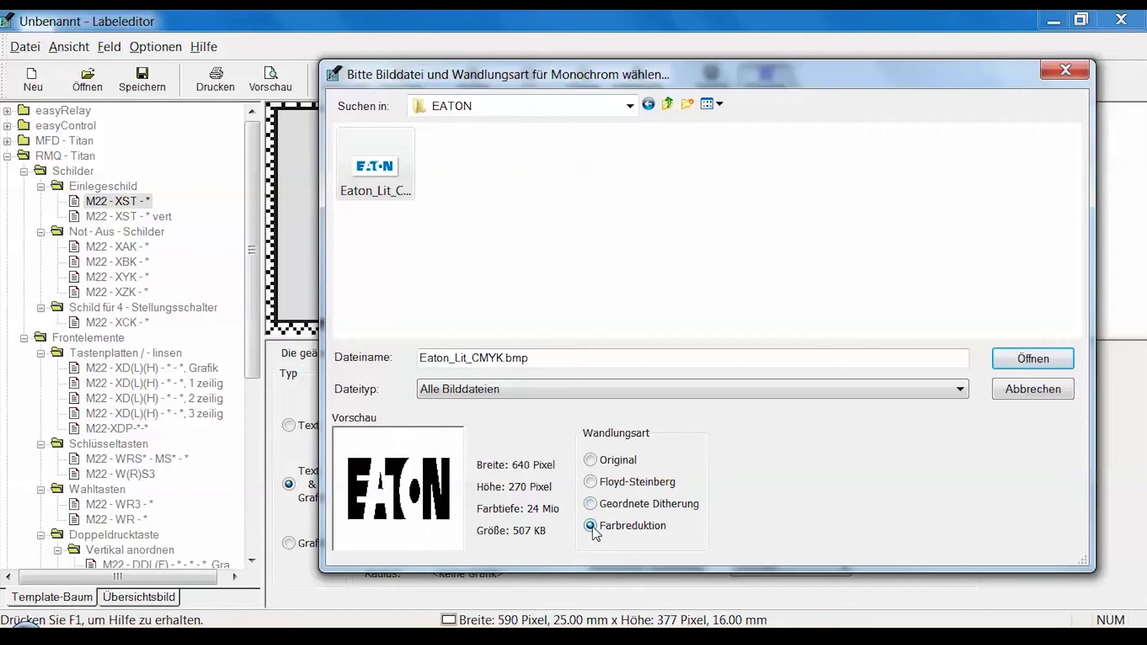
click(1019, 359)
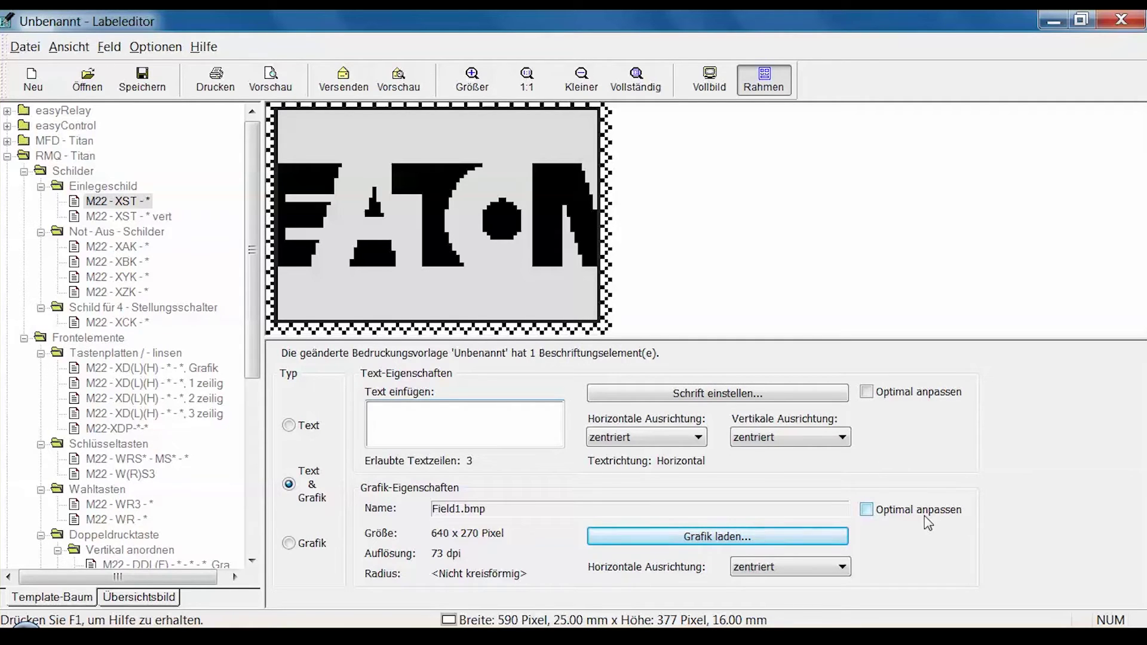
click(868, 511)
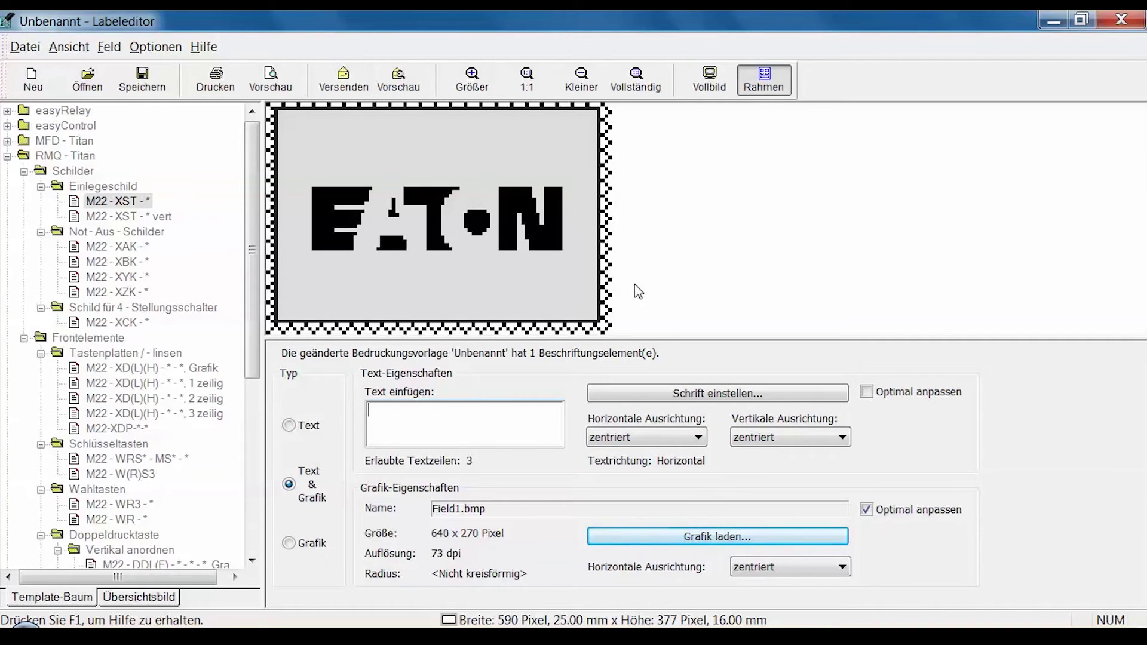
Check the label in the send preview, enlarging the preview window and its content, and close it.
click(404, 87)
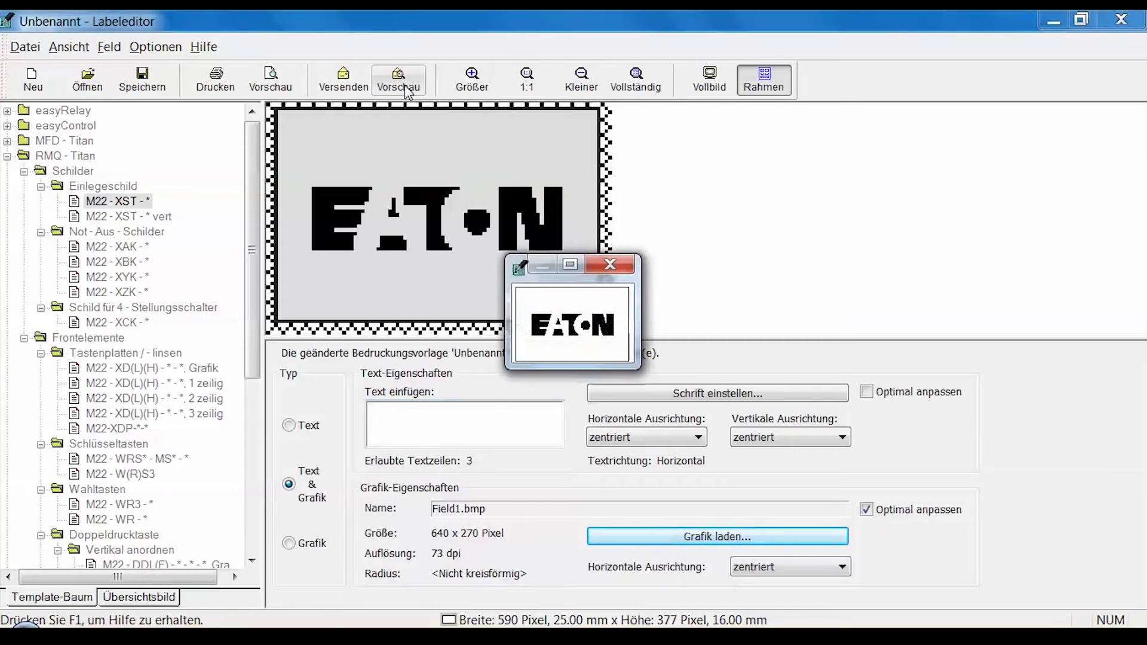
drag(638, 368, 809, 524)
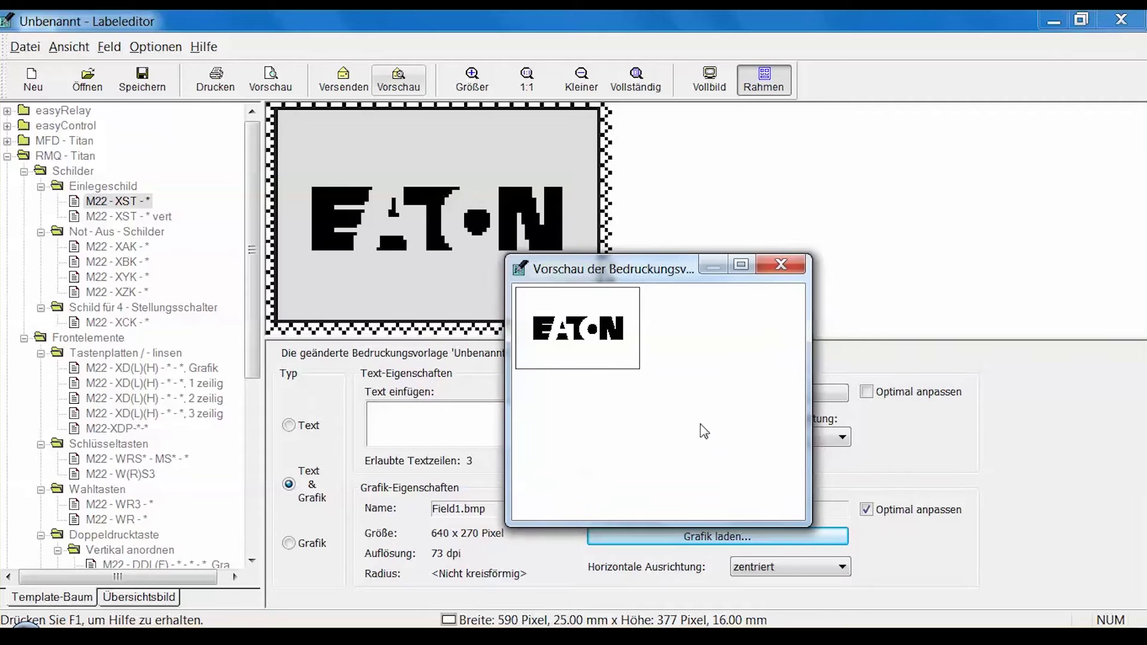
scroll(685, 403, up, 5)
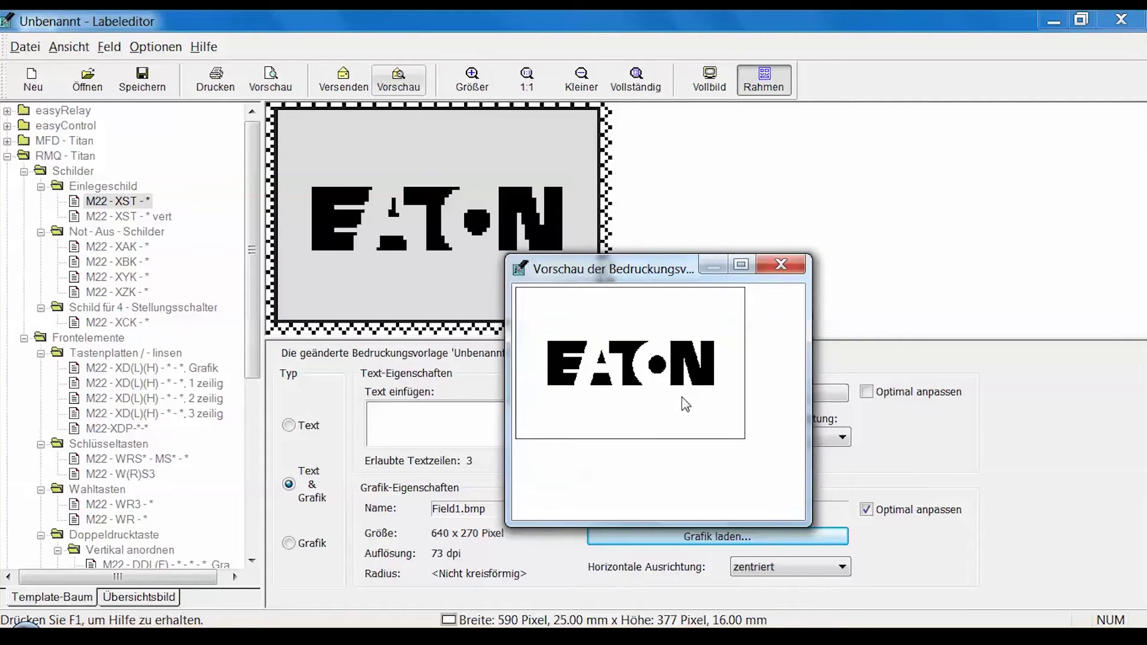
scroll(683, 399, up, 1)
scroll(685, 406, up, 1)
click(784, 269)
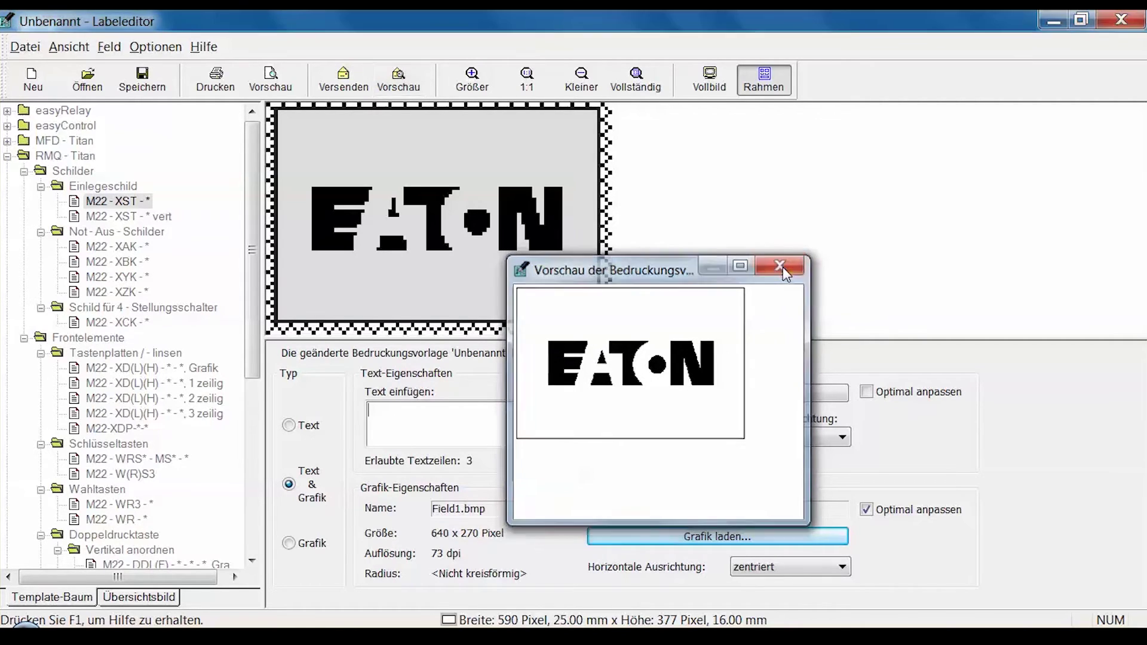
Check the M22 - XST - * label in the print preview and print it with the CutePDF Writer printer.
click(291, 90)
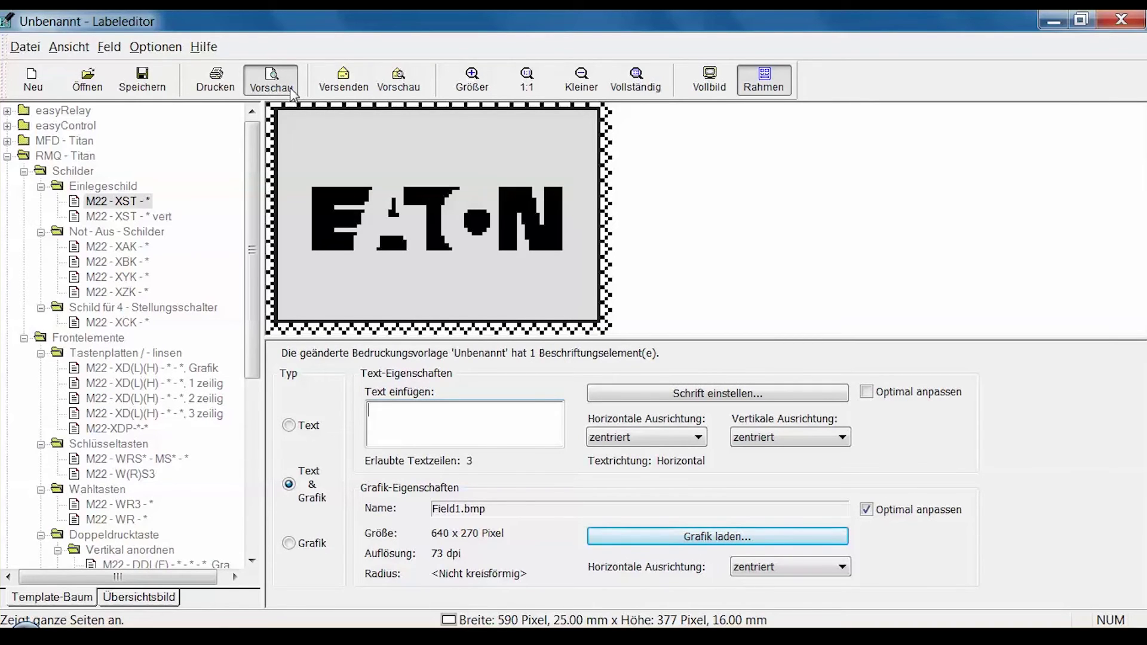
click(292, 91)
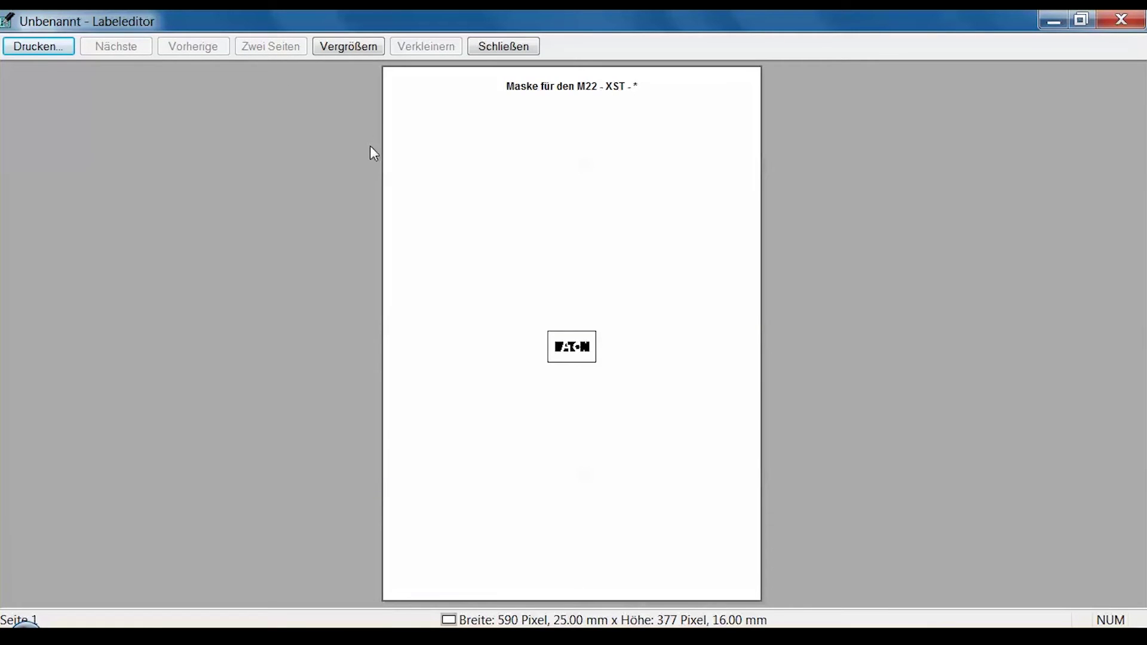
click(29, 46)
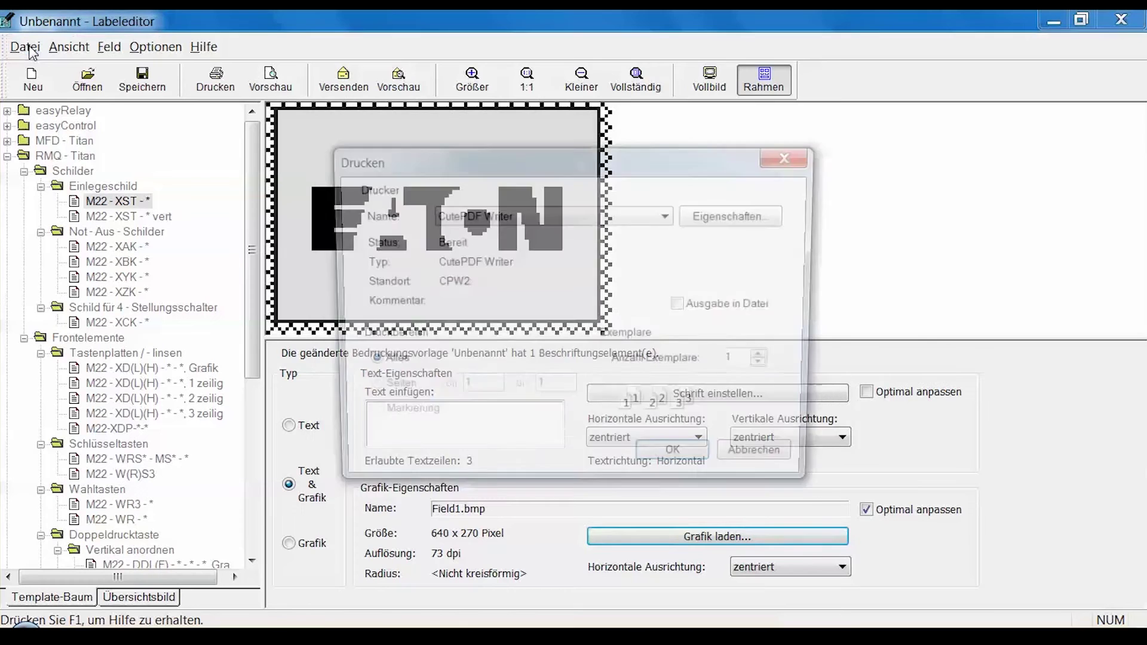
click(679, 461)
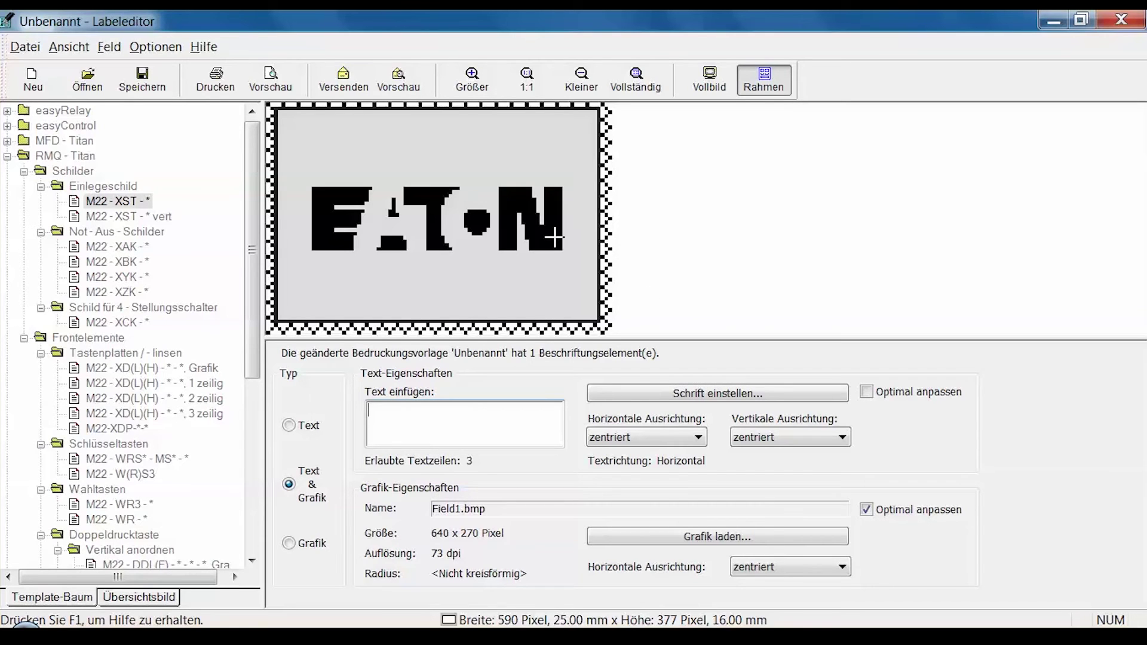
Start sending the label template and save the project as Eaton in the Labeleditor v2.07 folder.
click(344, 86)
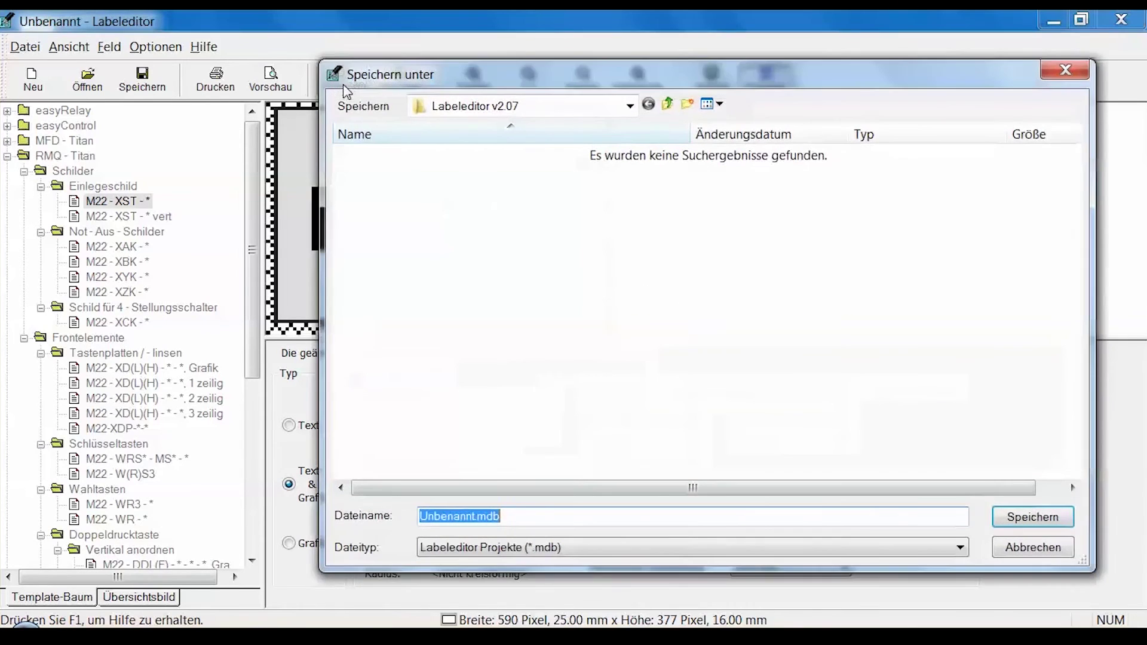
text(Eaton)
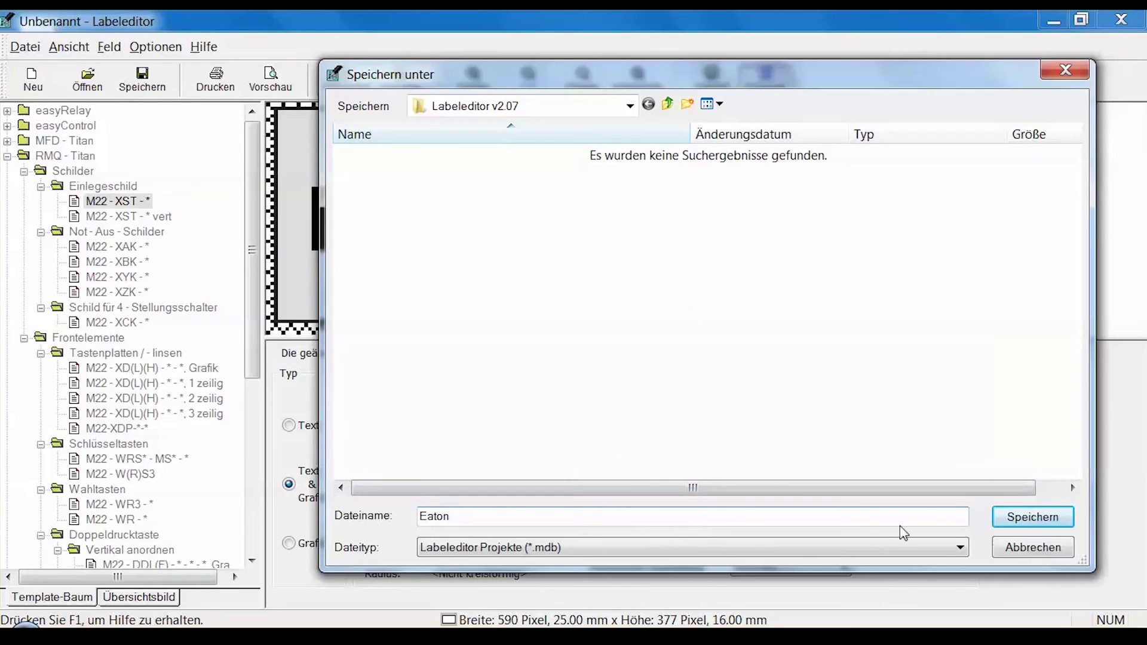
click(1004, 517)
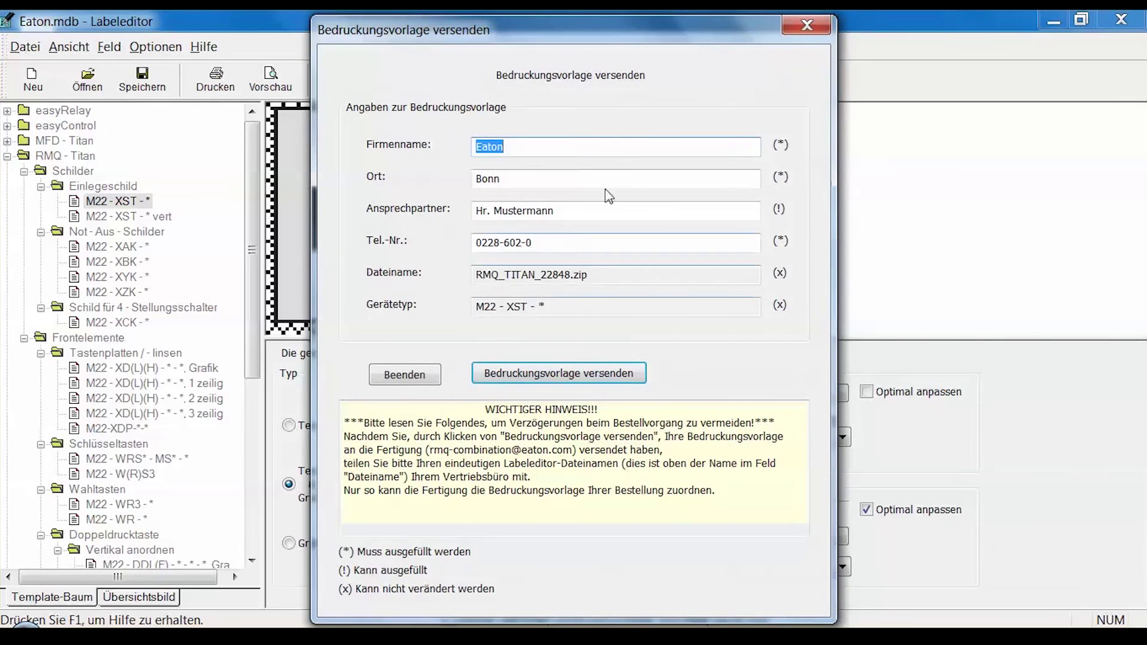
Review the place, contact person and telephone number fields in the template sending form.
drag(592, 175, 478, 183)
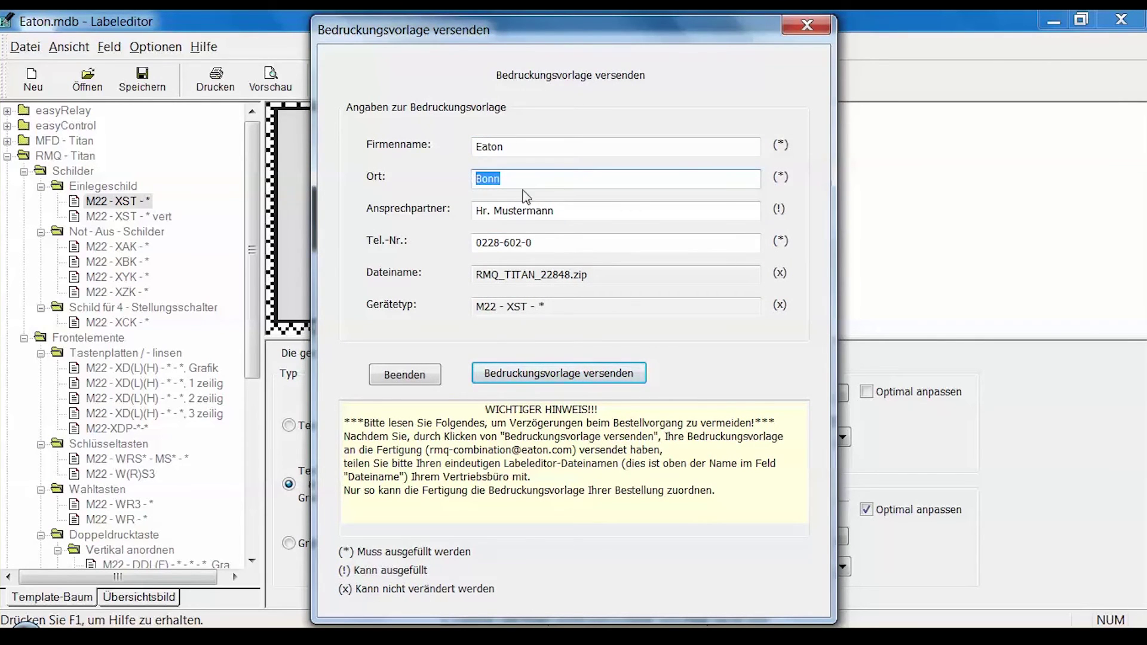
click(565, 213)
drag(564, 213, 472, 218)
drag(535, 242, 468, 247)
click(581, 244)
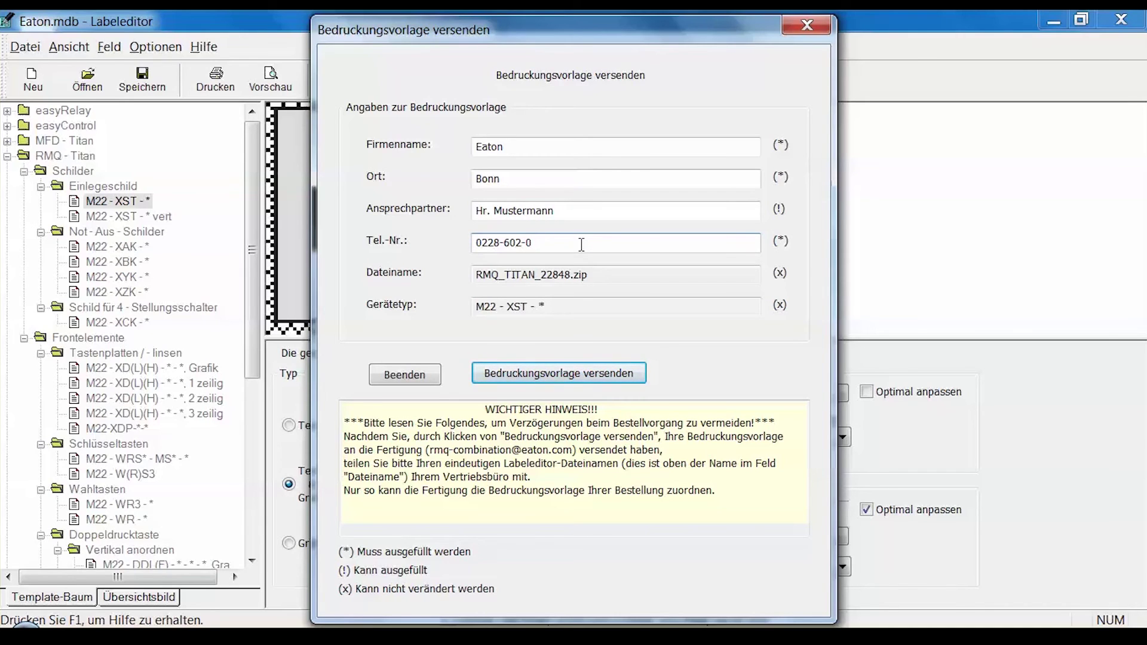
Copy the file name RMQ_TITAN_22848.zip from the sending form and send the label template.
drag(600, 273, 469, 272)
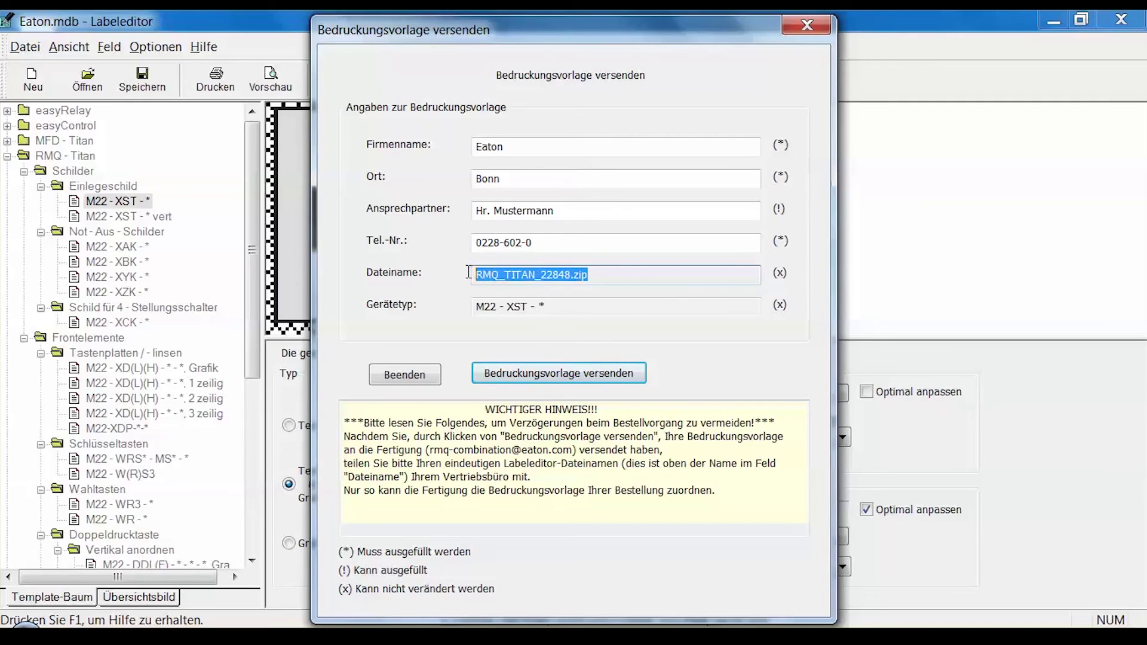
right_click(543, 277)
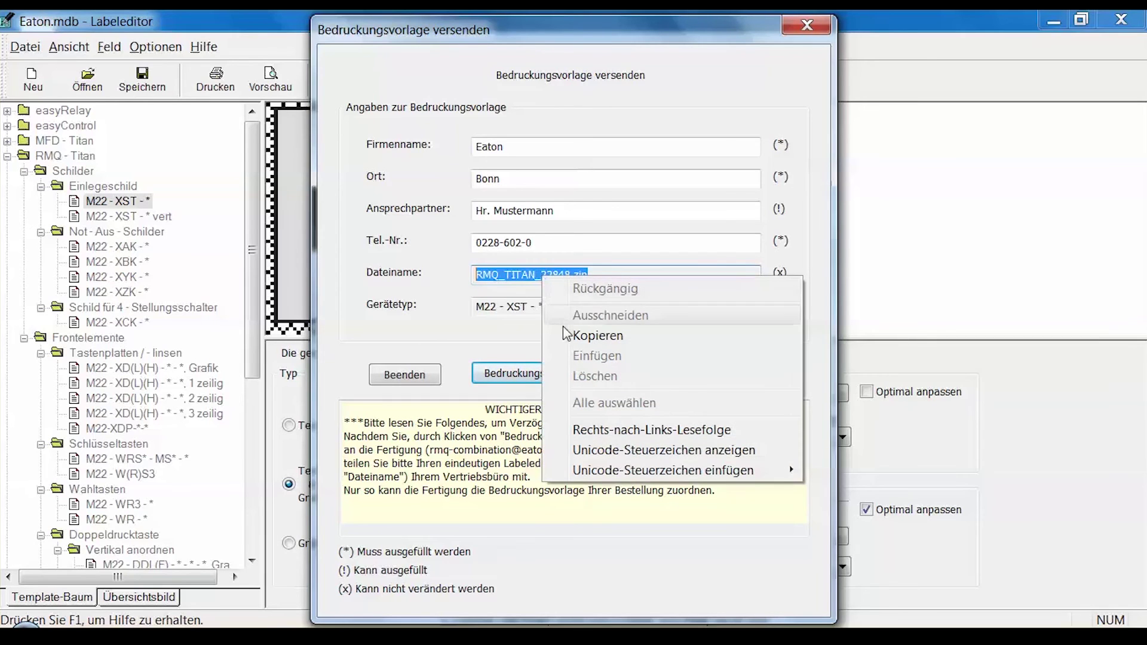
click(565, 331)
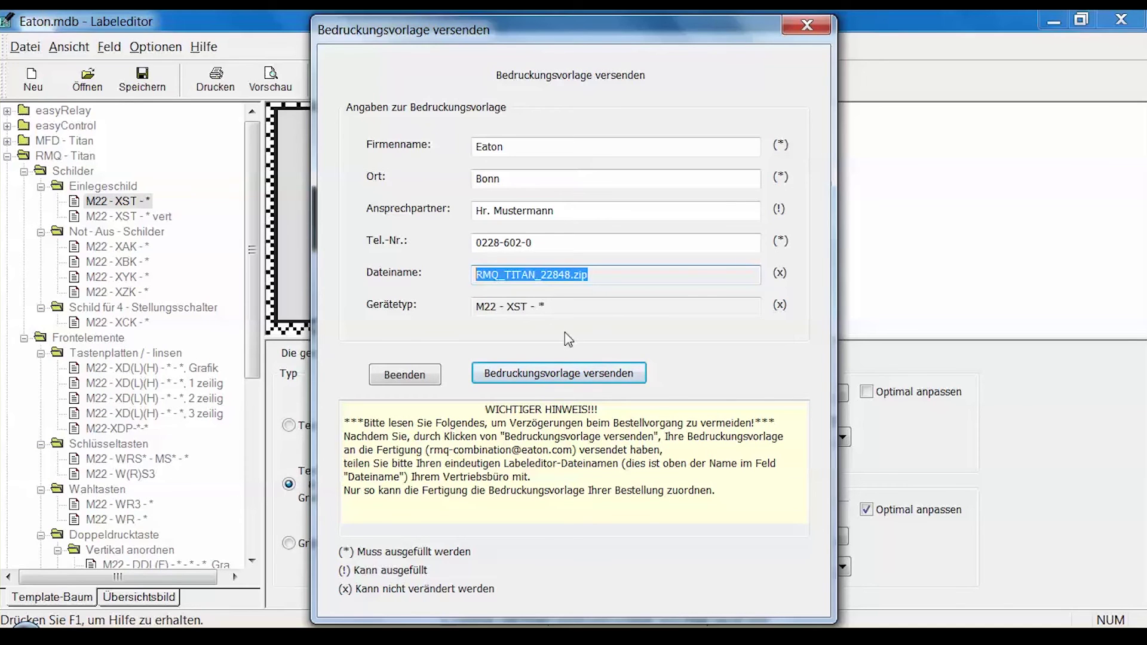
click(566, 371)
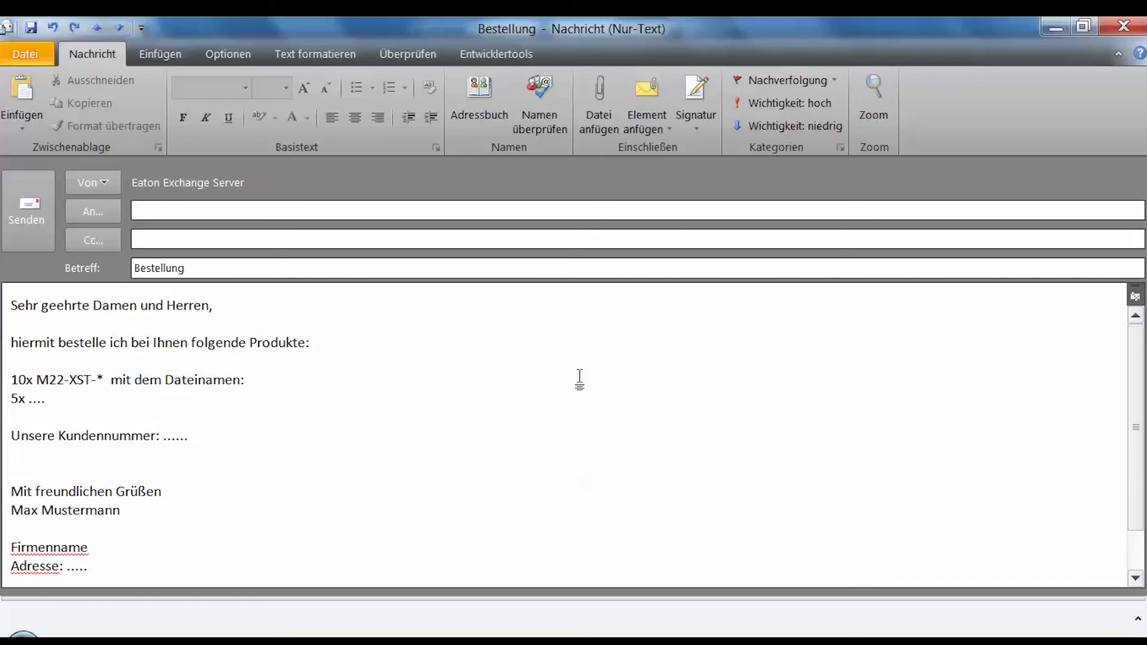
In the Outlook order message Bestellung, paste the copied file name after "10x M22-XST-* mit dem Dateinamen:".
right_click(579, 379)
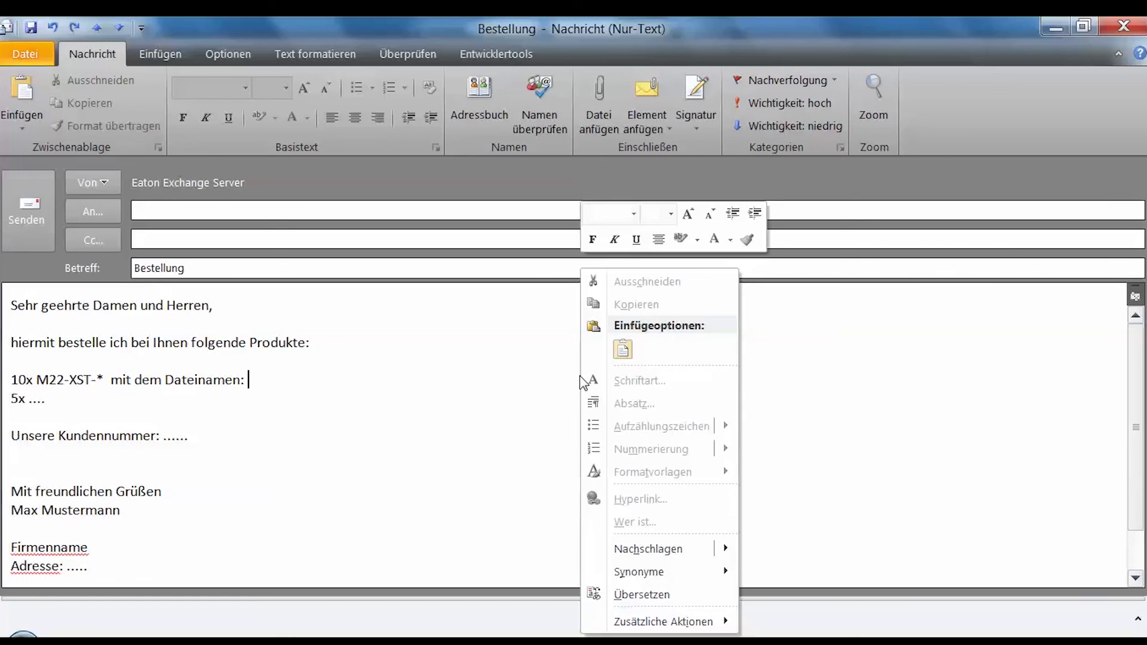
click(624, 350)
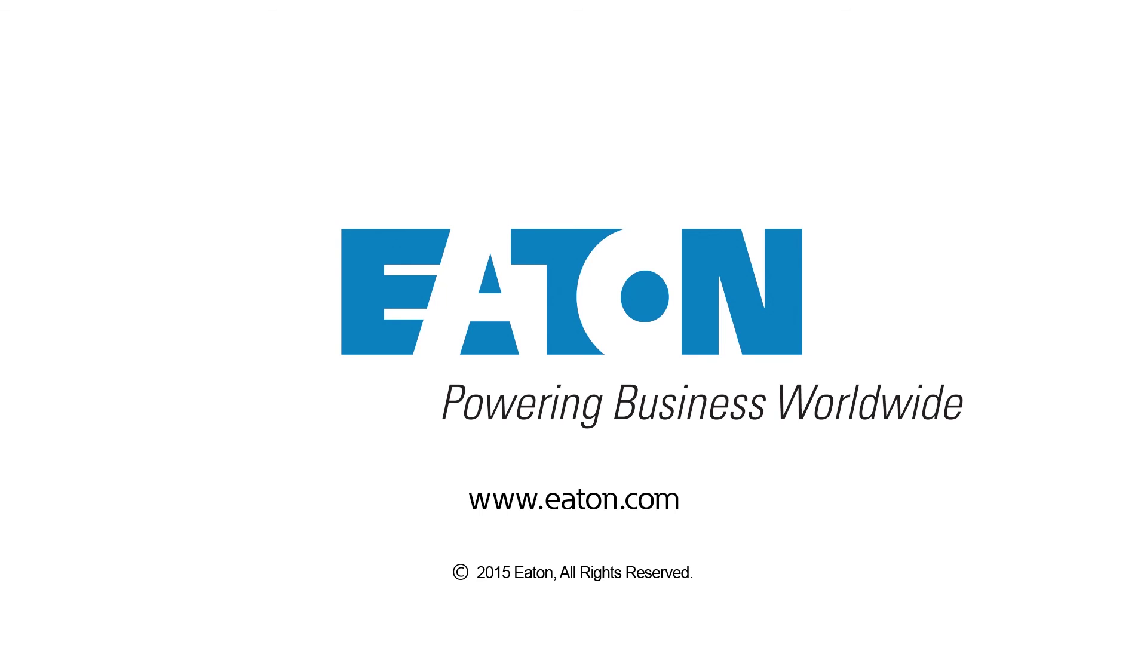